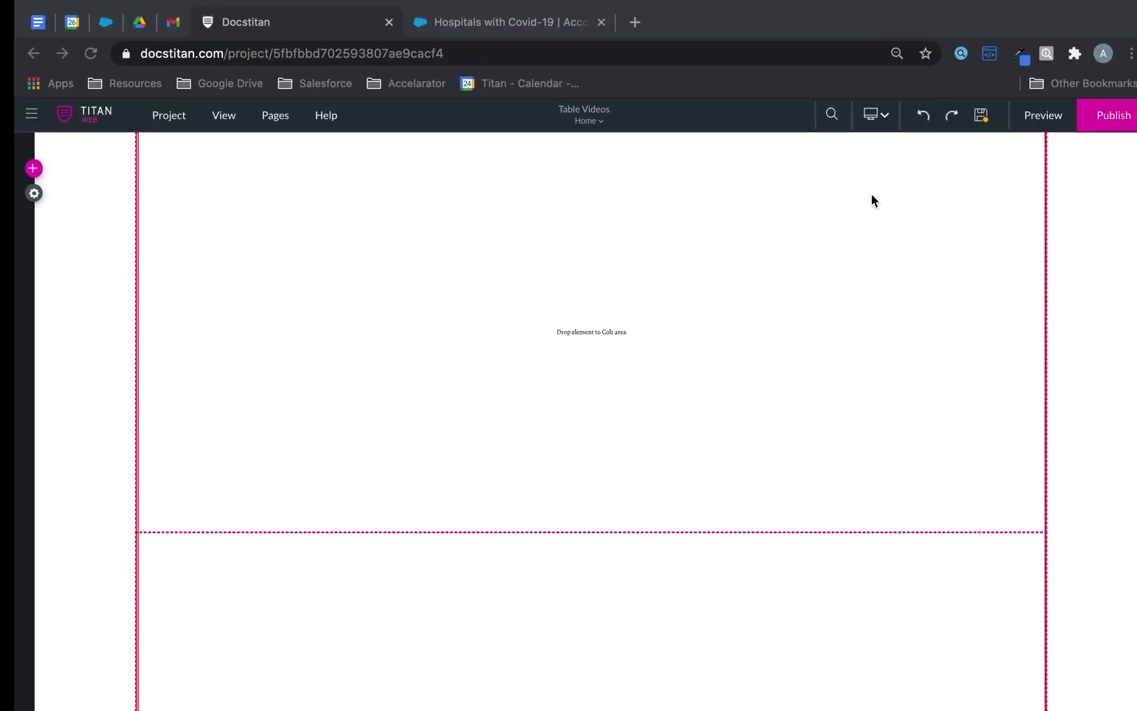
- Place a Title text element near the upper-left corner of the page's first section
{"action": "left_click", "coordinate": [599, 273]}
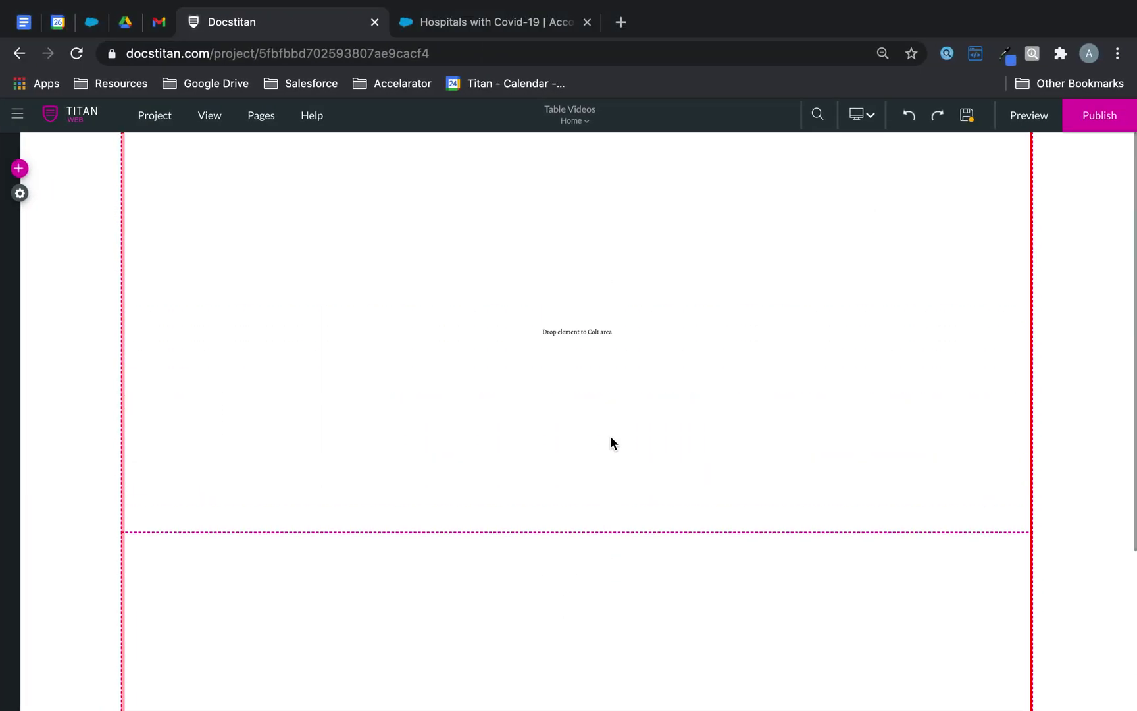
{"action": "left_click", "coordinate": [18, 168]}
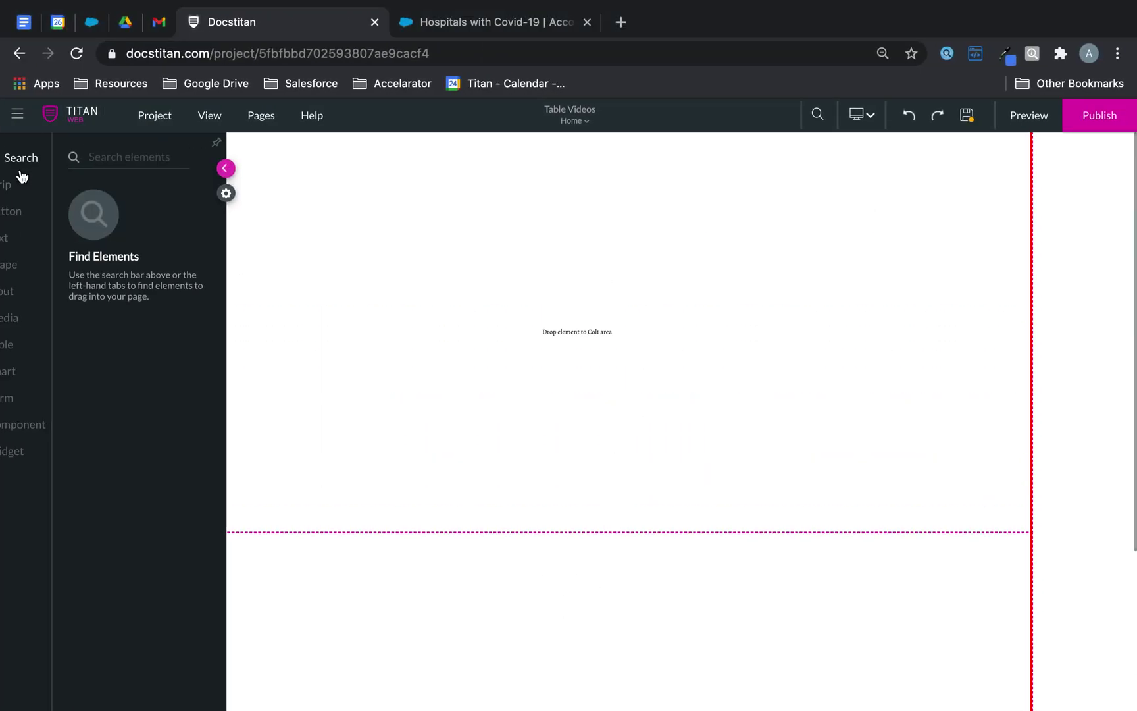
{"action": "left_click", "coordinate": [22, 238]}
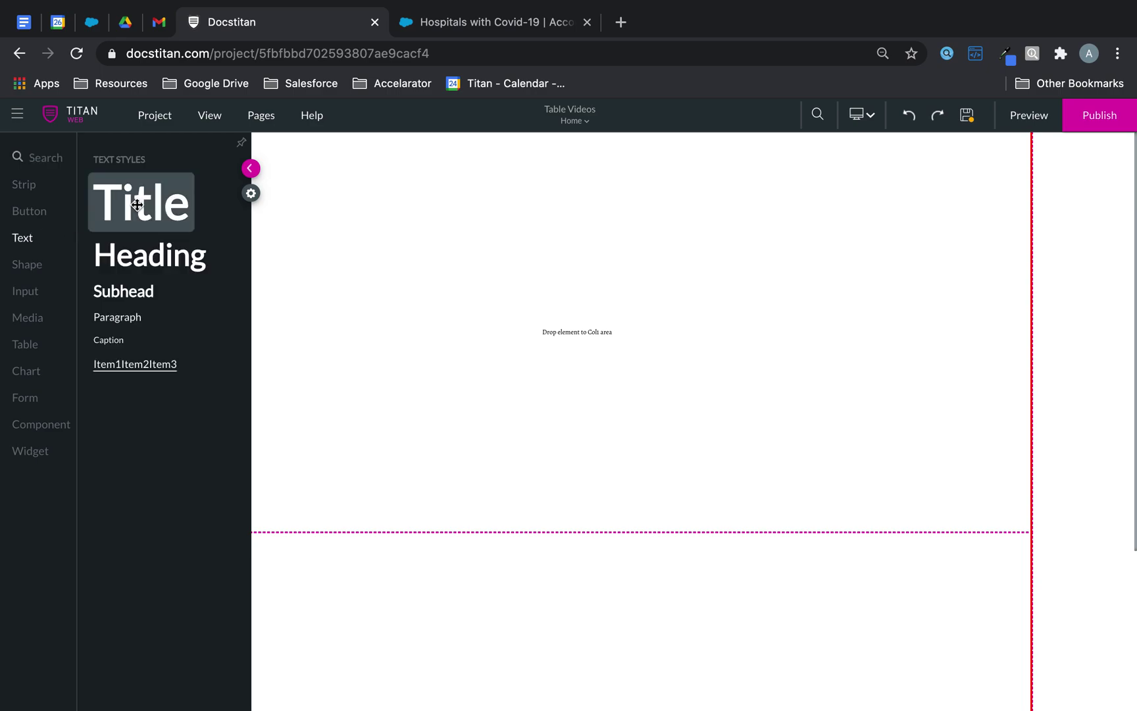
{"action": "left_click_drag", "start_coordinate": [141, 202], "coordinate": [225, 185]}
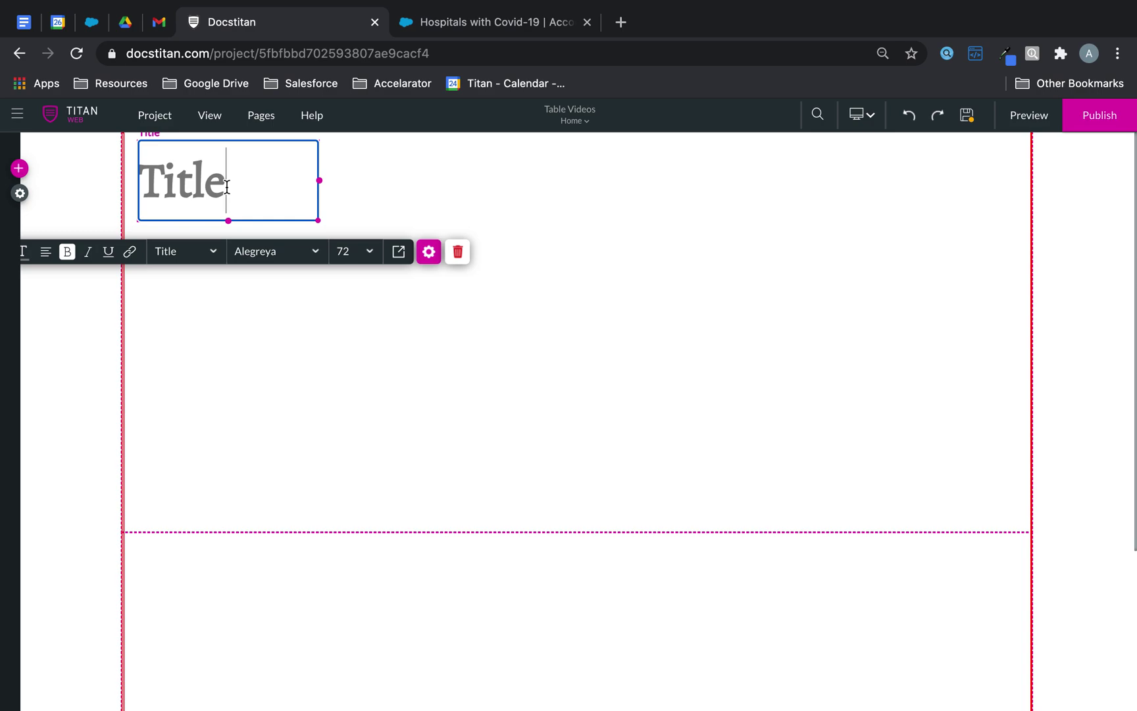
- Replace the title's text with "My Accounts" and resize its box so the words fit on one line
{"action": "key", "text": "BackSpace"}
{"action": "key", "text": "BackSpace"}
{"action": "key", "text": "BackSpace"}
{"action": "key", "text": "BackSpace"}
{"action": "key", "text": "BackSpace"}
{"action": "type", "text": "M"}
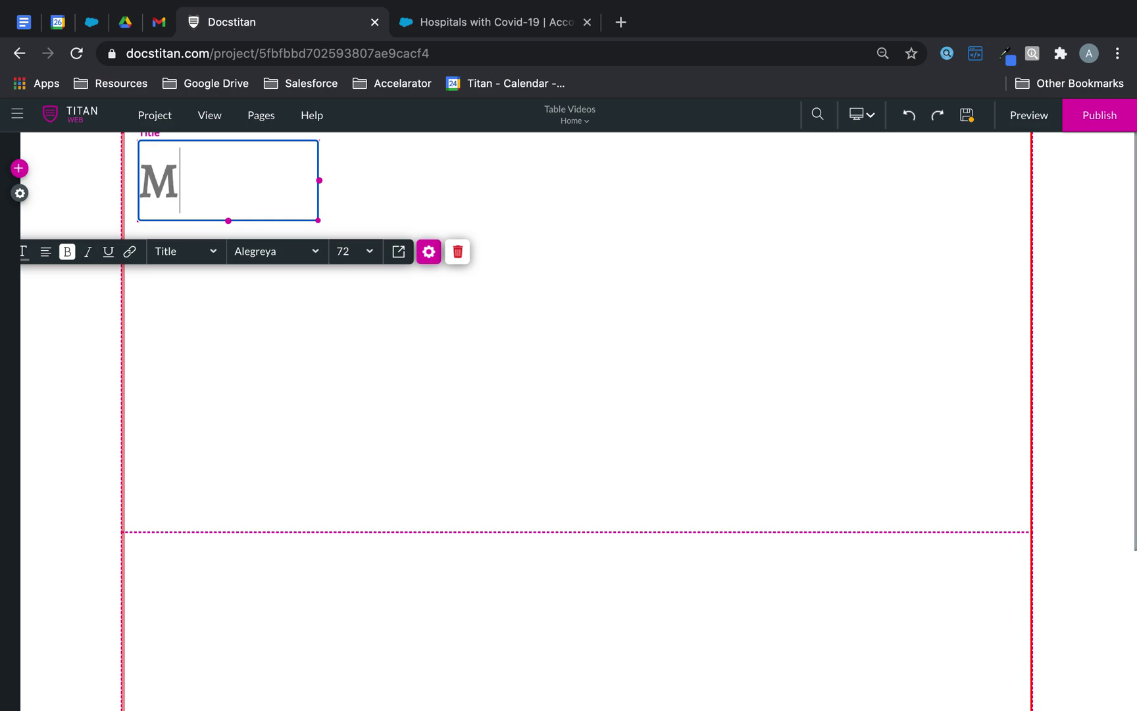
{"action": "type", "text": "y Accounts"}
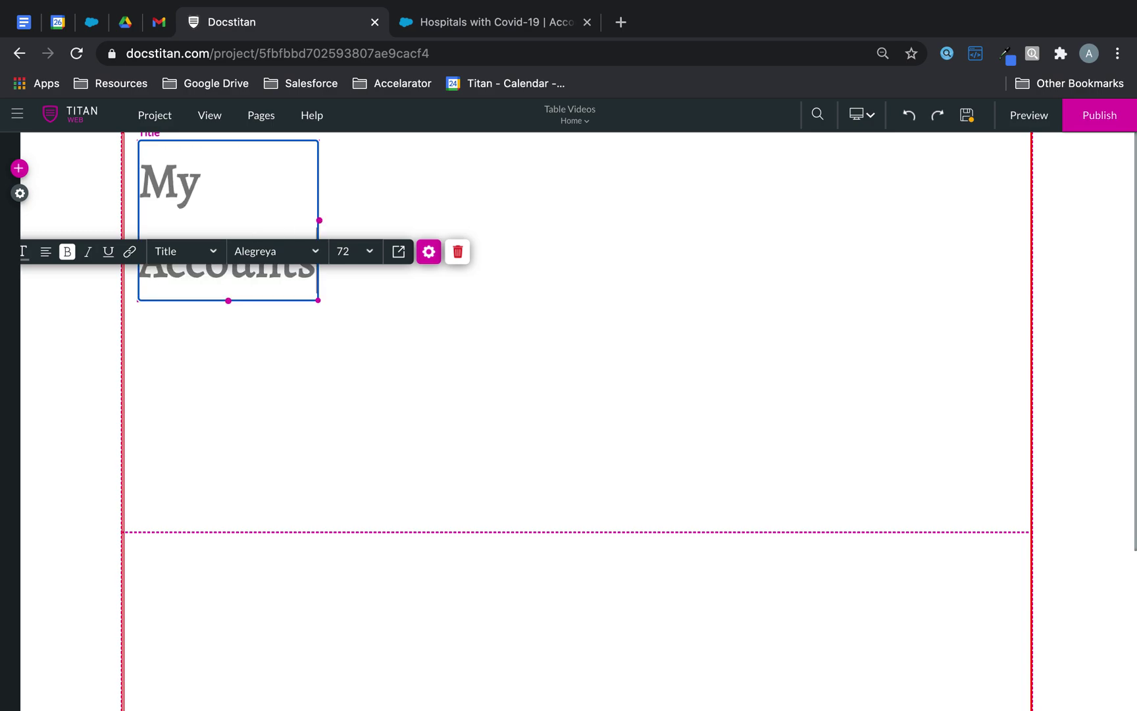
{"action": "left_click_drag", "start_coordinate": [319, 220], "coordinate": [570, 198]}
{"action": "left_click_drag", "start_coordinate": [353, 301], "coordinate": [353, 214]}
- Add a second Title text element to the section below the "My Accounts" section
{"action": "left_click", "coordinate": [19, 169]}
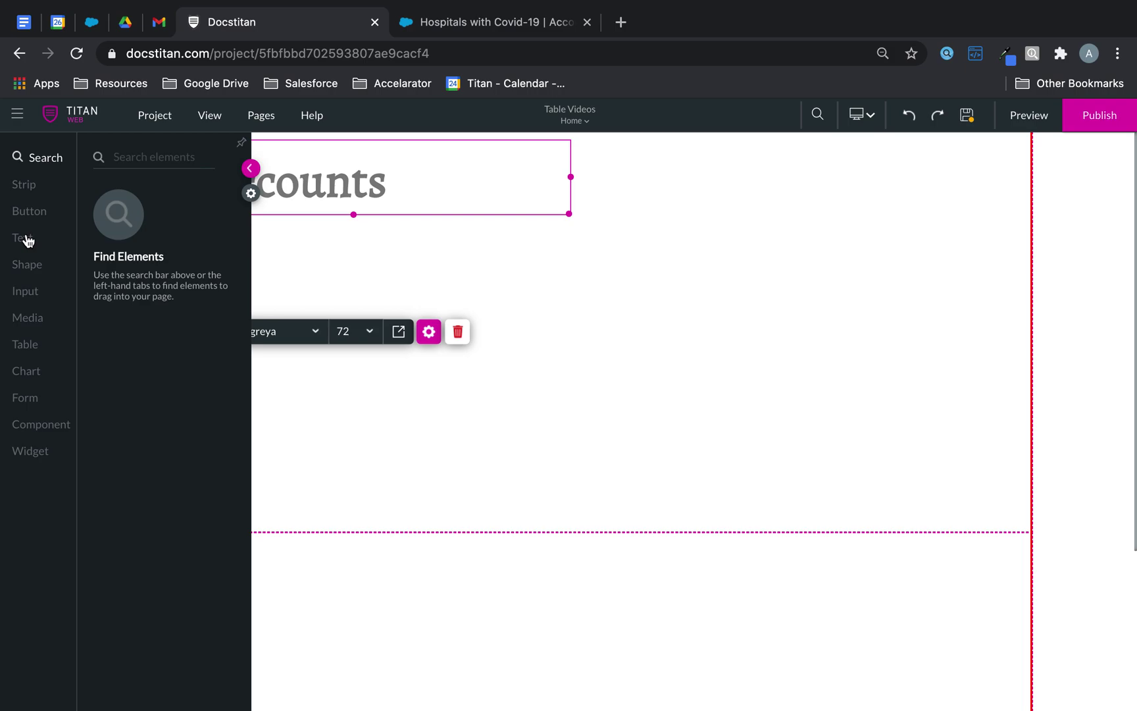
{"action": "left_click", "coordinate": [25, 238]}
{"action": "left_click_drag", "start_coordinate": [131, 206], "coordinate": [308, 604]}
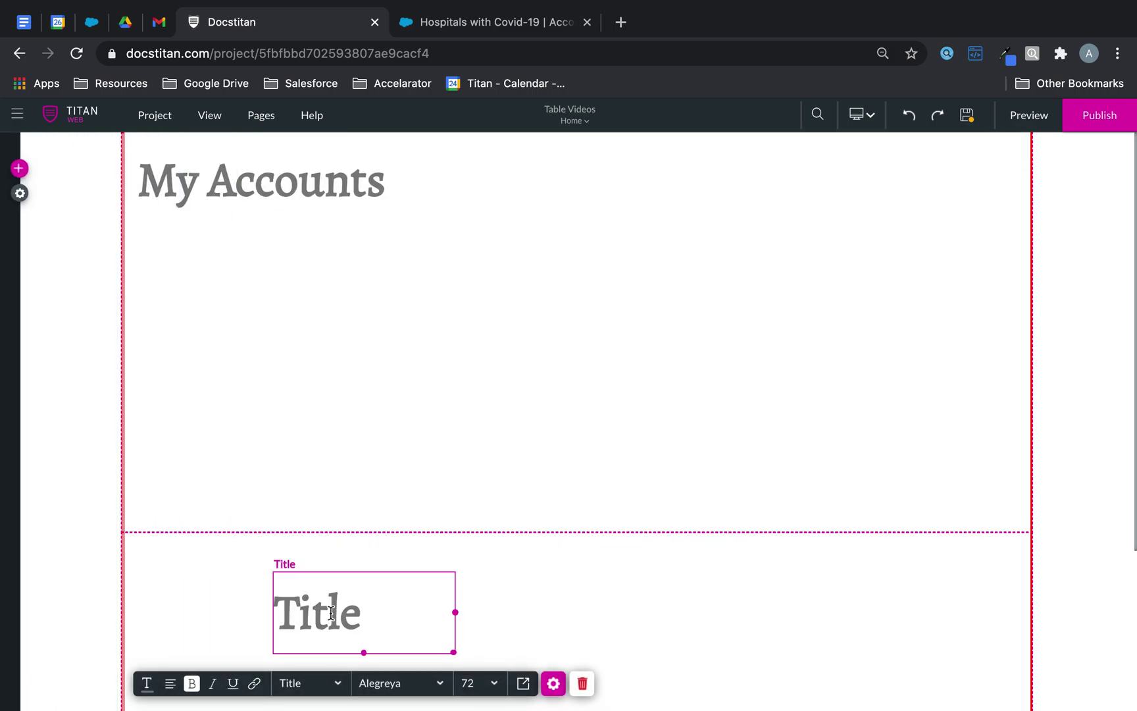
- Set the second title's font size to 60
{"action": "left_click", "coordinate": [478, 682]}
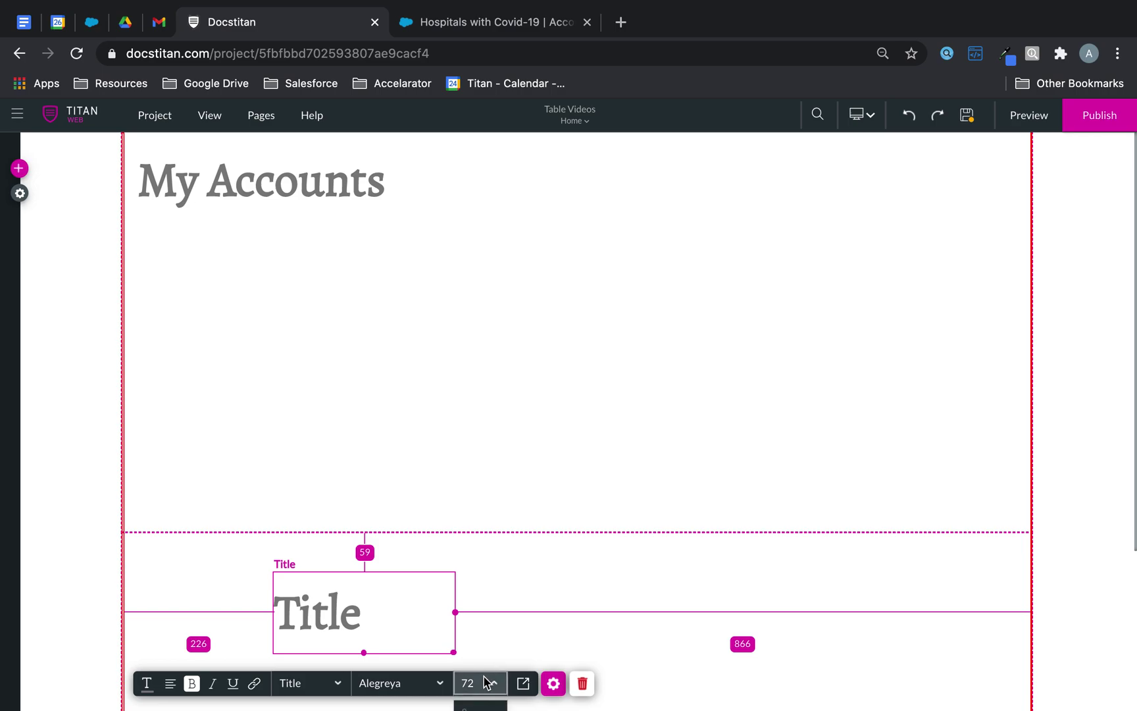
{"action": "left_click", "coordinate": [470, 619]}
{"action": "scroll", "coordinate": [425, 493], "scroll_direction": "down", "scroll_amount": 3}
{"action": "left_click", "coordinate": [490, 490]}
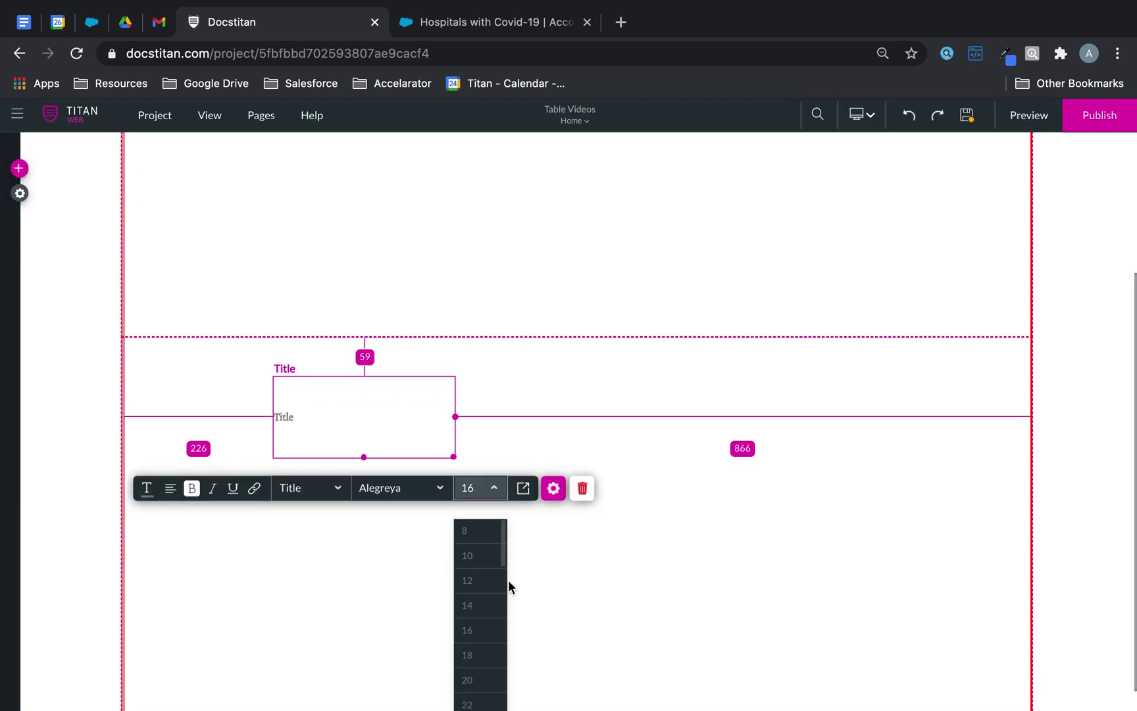
{"action": "scroll", "coordinate": [467, 632], "scroll_direction": "down", "scroll_amount": 10}
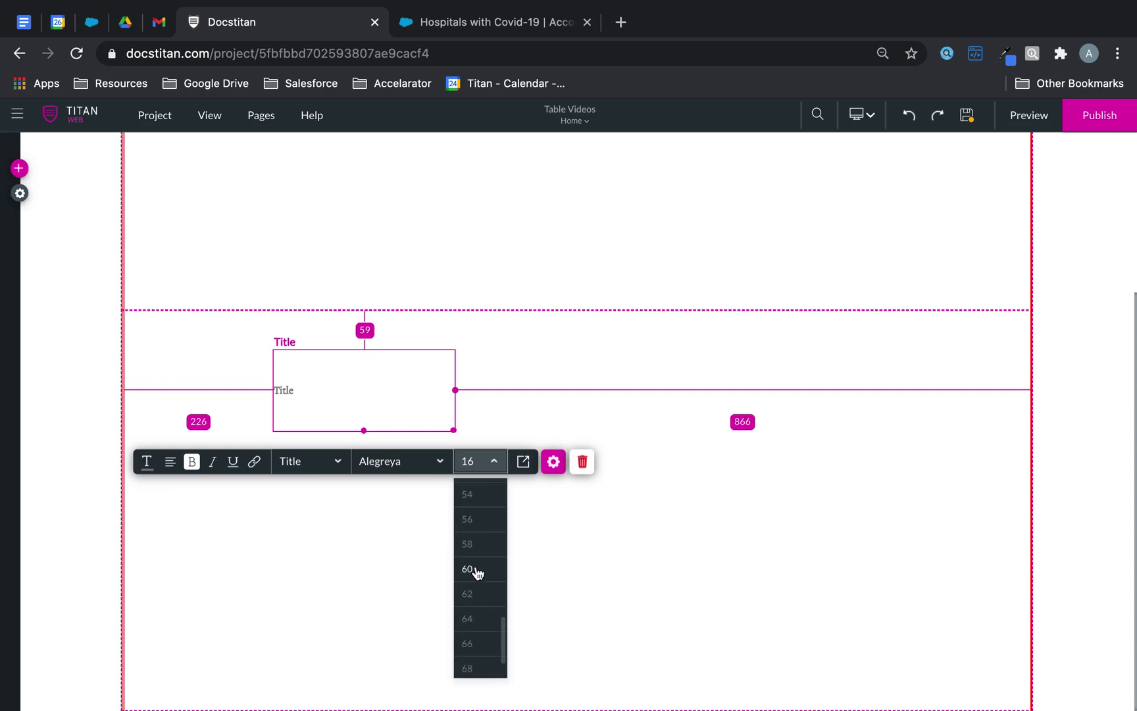
{"action": "left_click", "coordinate": [468, 570]}
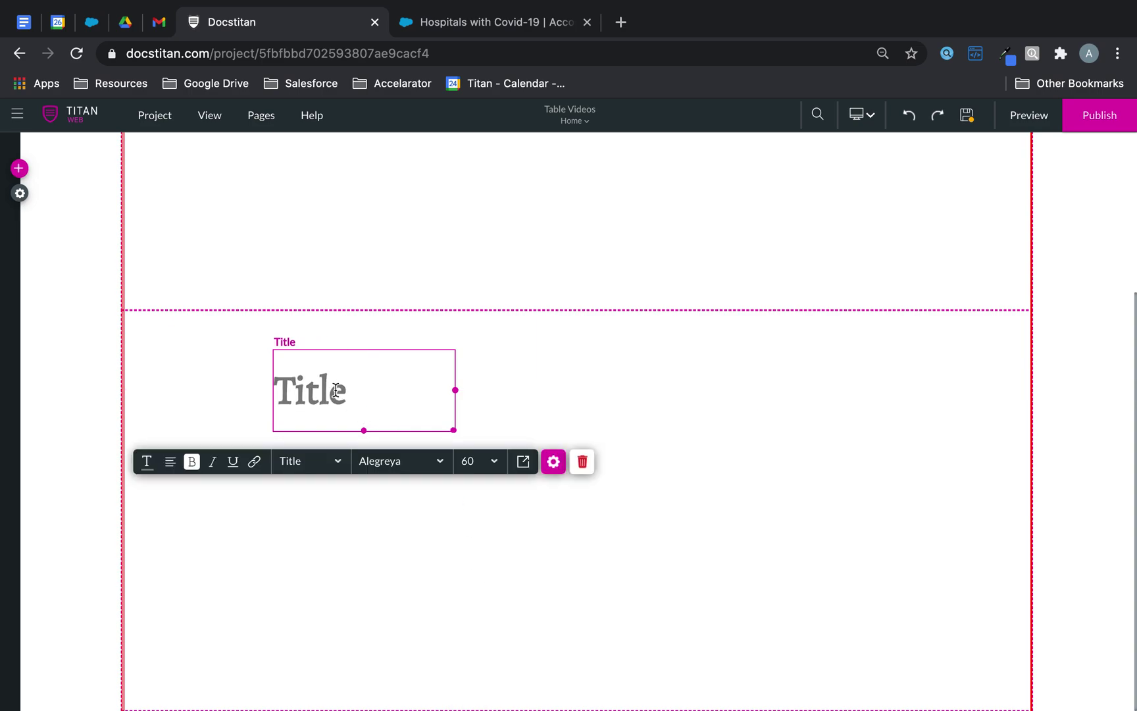
{"action": "left_click_drag", "start_coordinate": [336, 390], "coordinate": [343, 390]}
{"action": "left_click", "coordinate": [522, 464]}
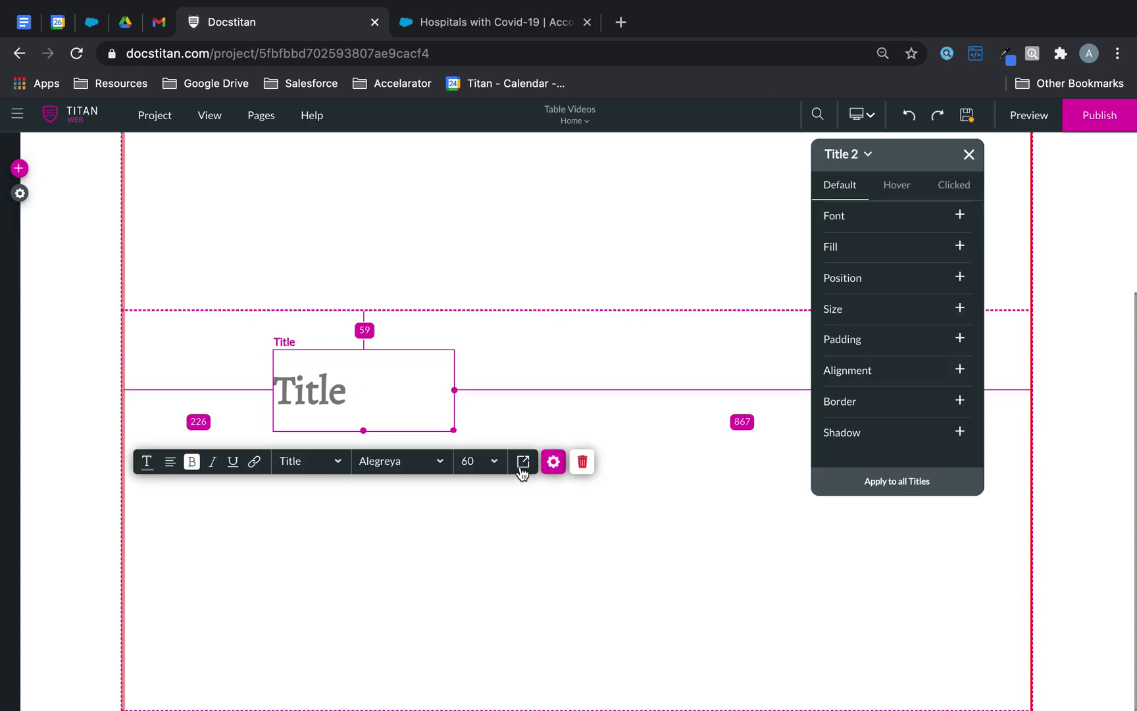
{"action": "left_click", "coordinate": [971, 154]}
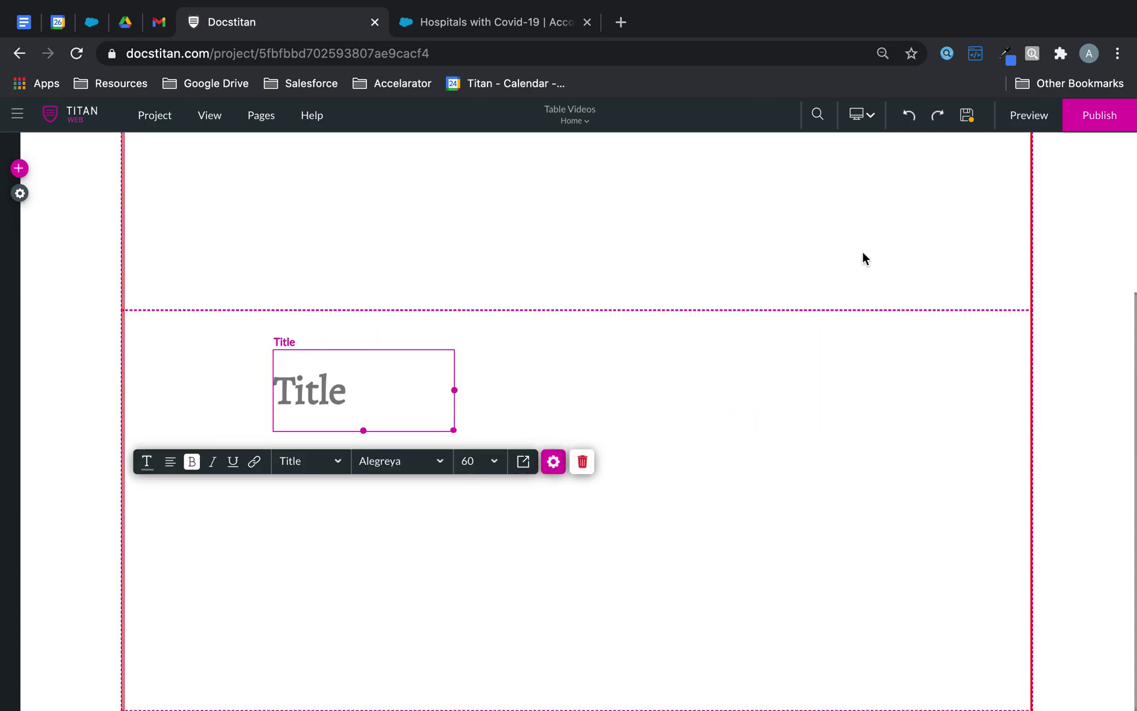
- Change the second title's content to "Contacts to my accounts" in its text settings
{"action": "left_click", "coordinate": [553, 461]}
{"action": "key", "text": "super+a"}
{"action": "type", "text": "Cota"}
{"action": "key", "text": "BackSpace"}
{"action": "key", "text": "BackSpace"}
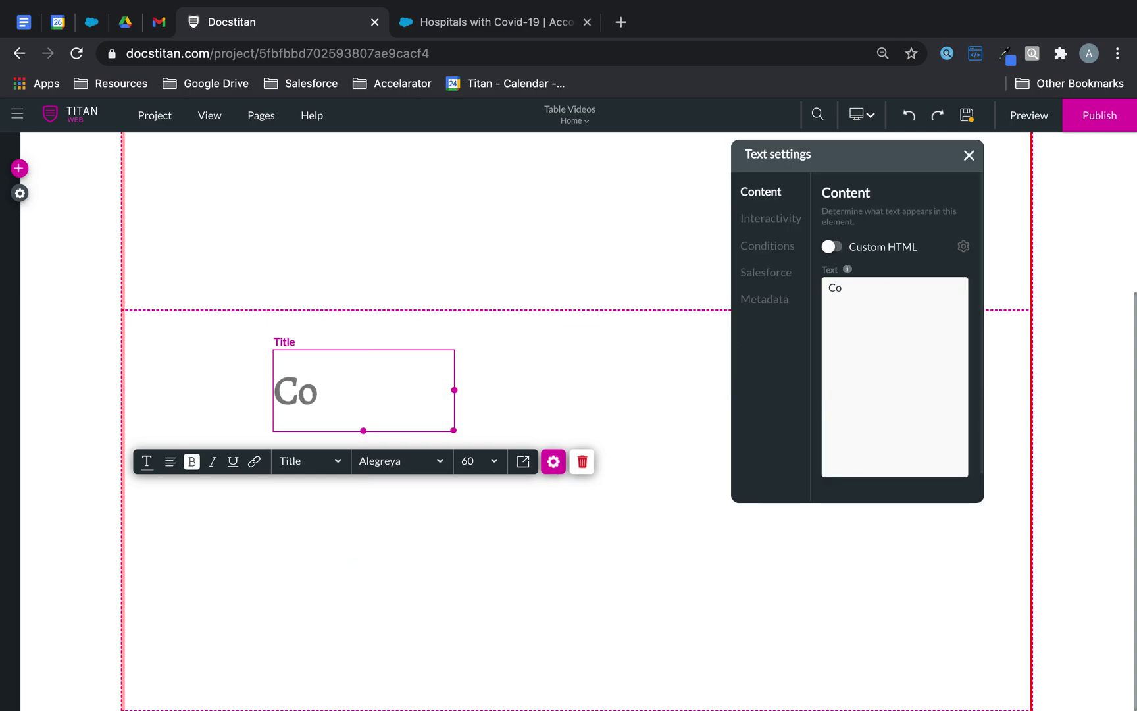
{"action": "type", "text": "ntacts ti"}
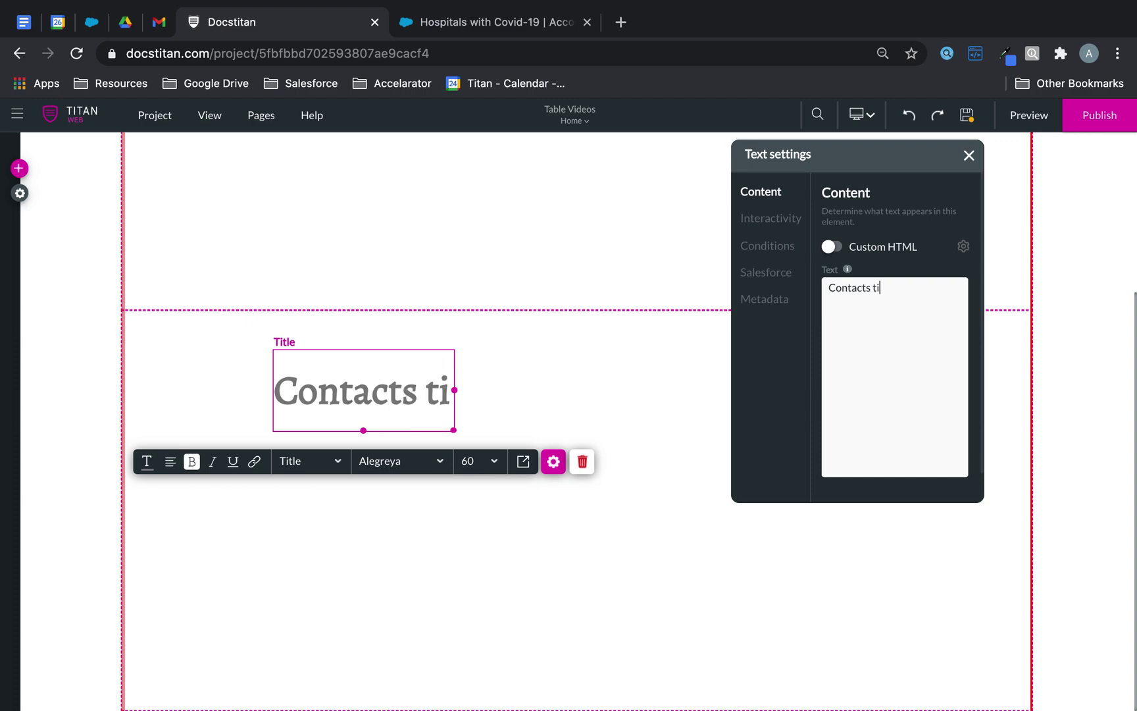
{"action": "type", "text": "o my ac"}
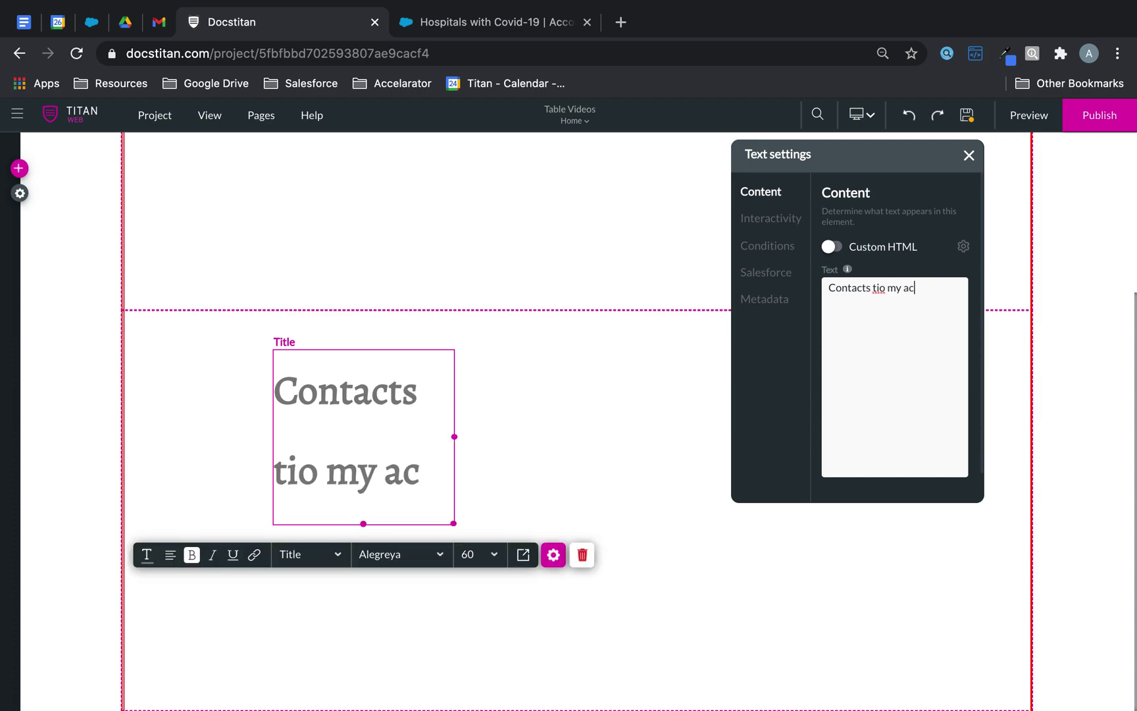
{"action": "key", "text": "BackSpace"}
{"action": "key", "text": "BackSpace"}
{"action": "key", "text": "BackSpace"}
{"action": "key", "text": "BackSpace"}
{"action": "key", "text": "BackSpace"}
{"action": "key", "text": "BackSpace"}
{"action": "key", "text": "BackSpace"}
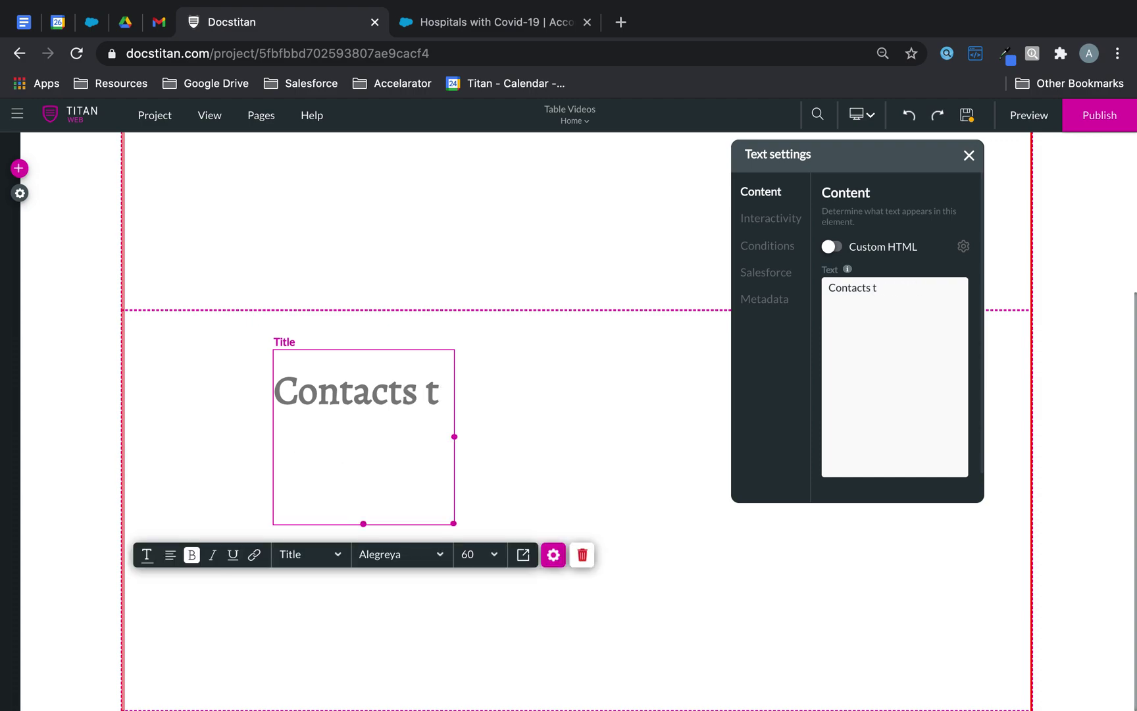
{"action": "type", "text": "o my accounts"}
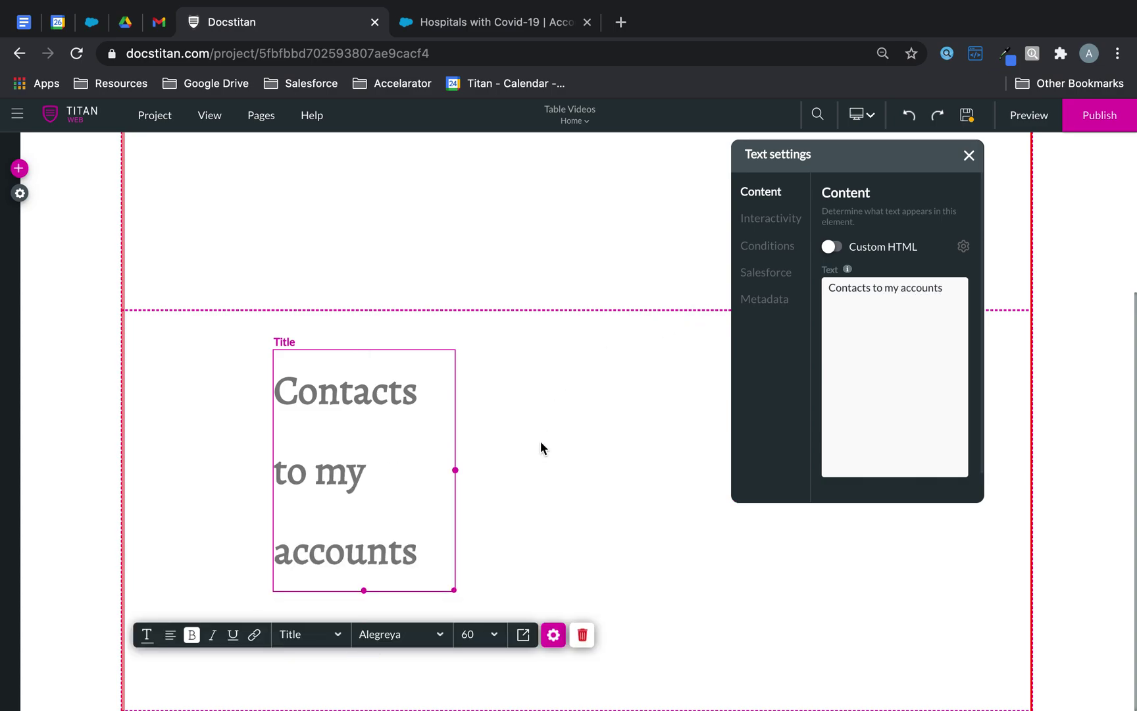
- Fit the second title's box to a single line and move it to the upper-left corner of its section
{"action": "left_click_drag", "start_coordinate": [379, 465], "coordinate": [666, 349]}
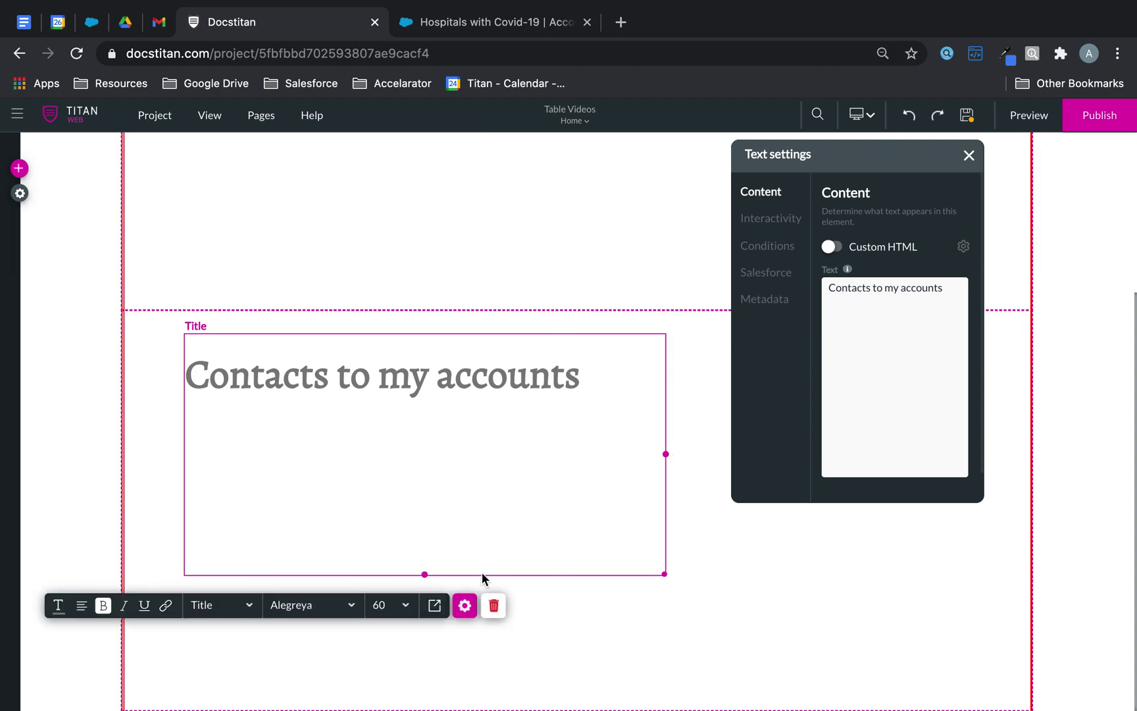
{"action": "left_click_drag", "start_coordinate": [425, 574], "coordinate": [369, 382]}
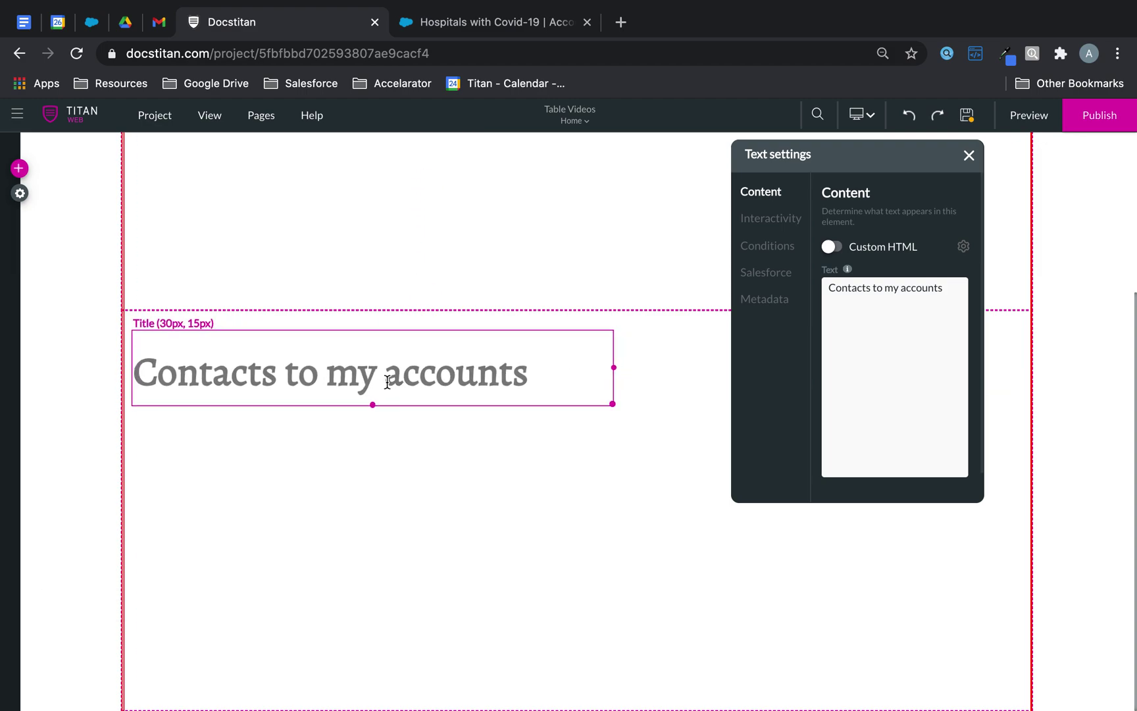
{"action": "left_click", "coordinate": [969, 158]}
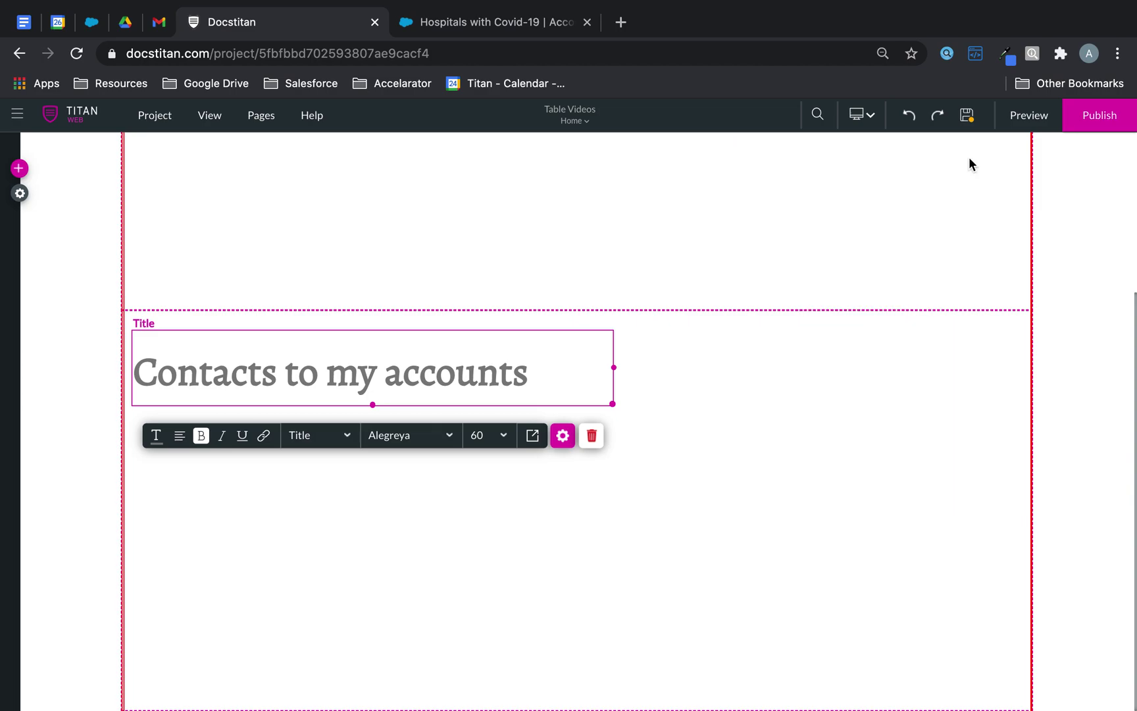
- Add a table element below the "My Accounts" title in the first section
{"action": "scroll", "coordinate": [942, 397], "scroll_direction": "up", "scroll_amount": 3}
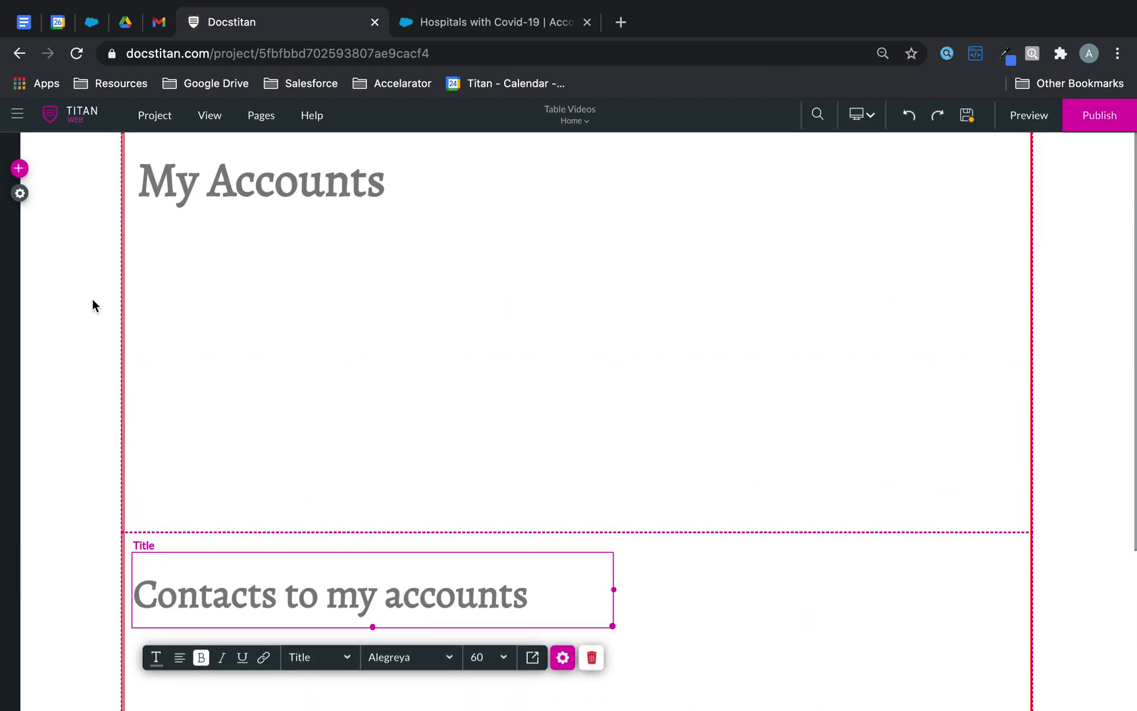
{"action": "left_click", "coordinate": [18, 168]}
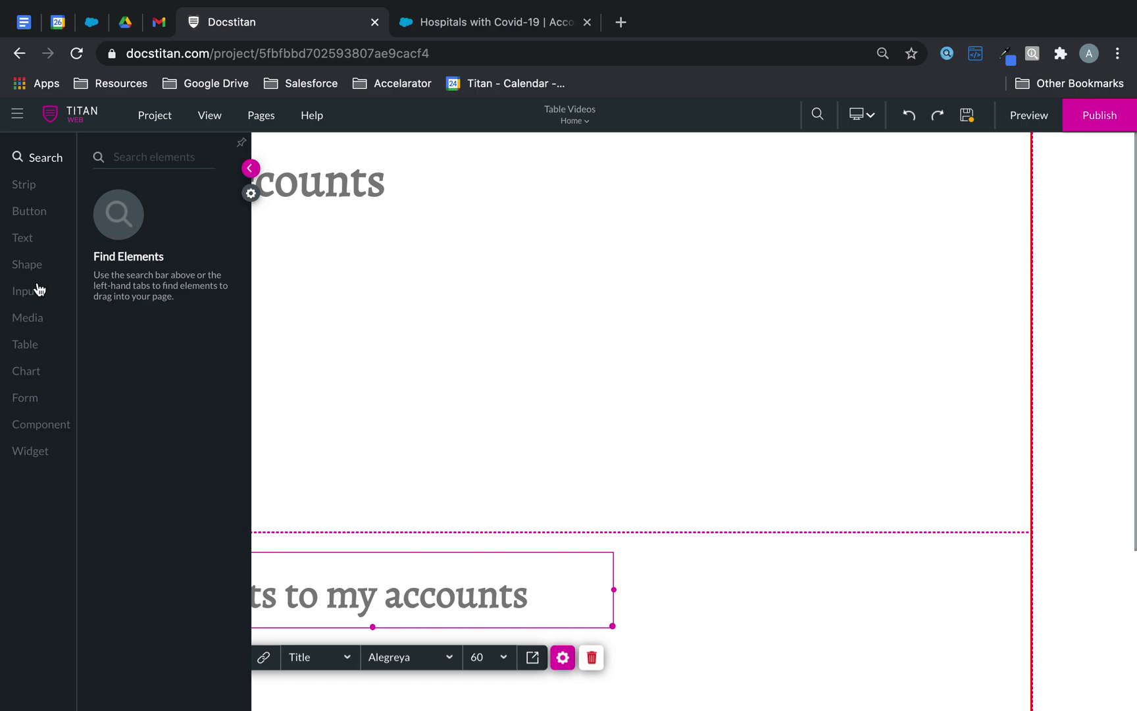
{"action": "left_click", "coordinate": [25, 350]}
{"action": "left_click_drag", "start_coordinate": [150, 241], "coordinate": [402, 335]}
- Choose the Salesforce object Account as the table's source and proceed to the conditions
{"action": "left_click", "coordinate": [580, 333]}
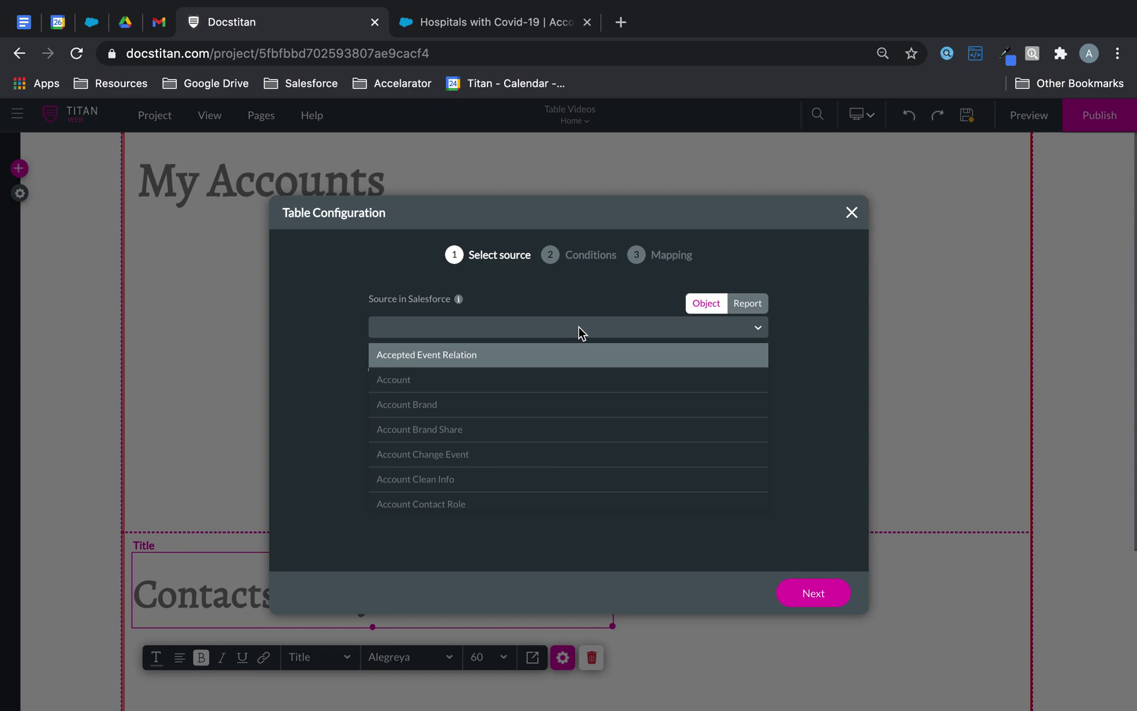
{"action": "left_click", "coordinate": [426, 382]}
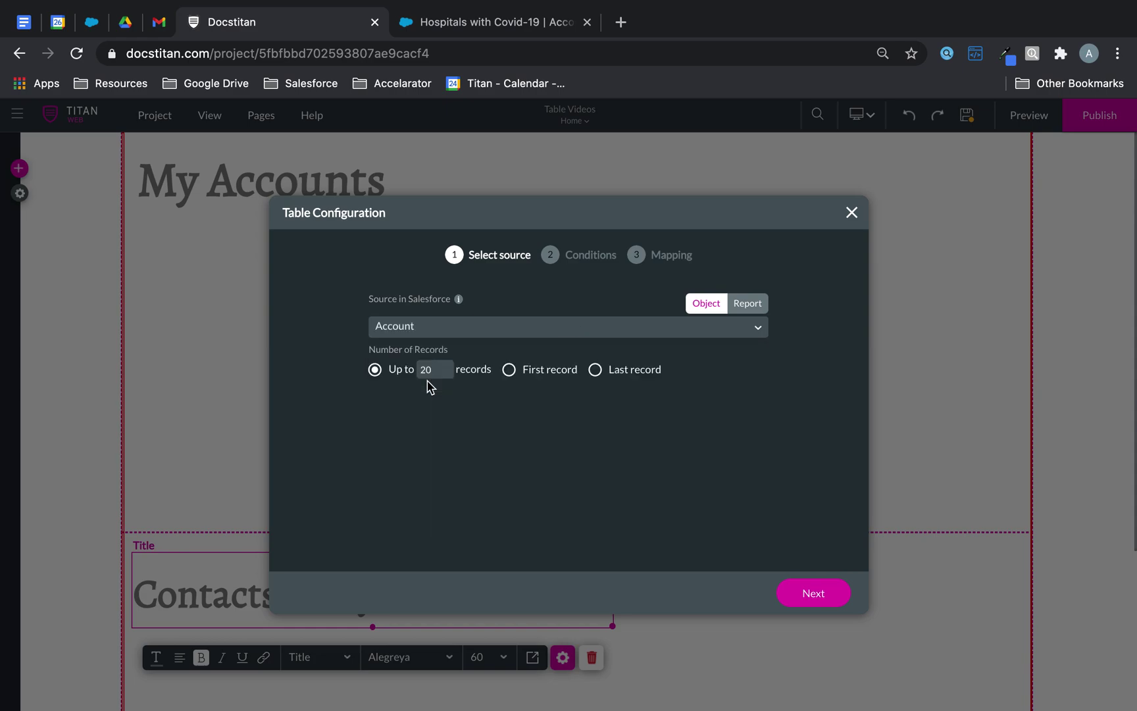
{"action": "left_click", "coordinate": [836, 594]}
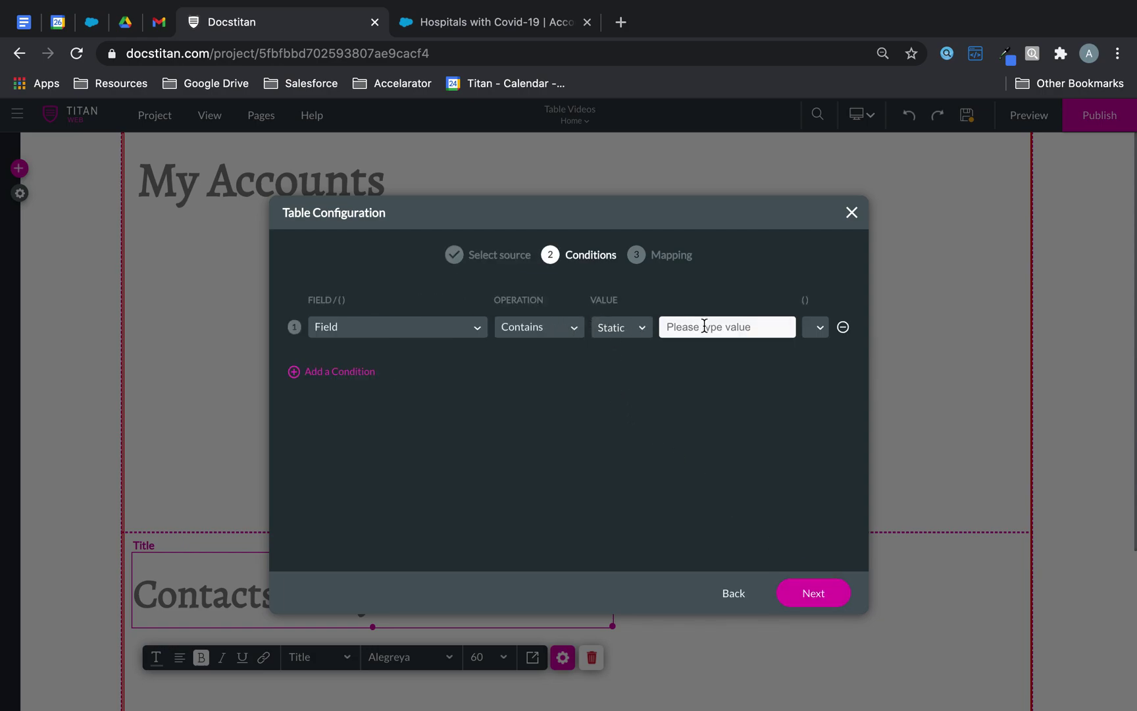
- Add the condition Account Name contains static value "Hospital", check it against the Salesforce accounts list, and proceed to the mapping
{"action": "left_click", "coordinate": [405, 327]}
{"action": "left_click", "coordinate": [378, 475]}
{"action": "type", "text": "Hospital"}
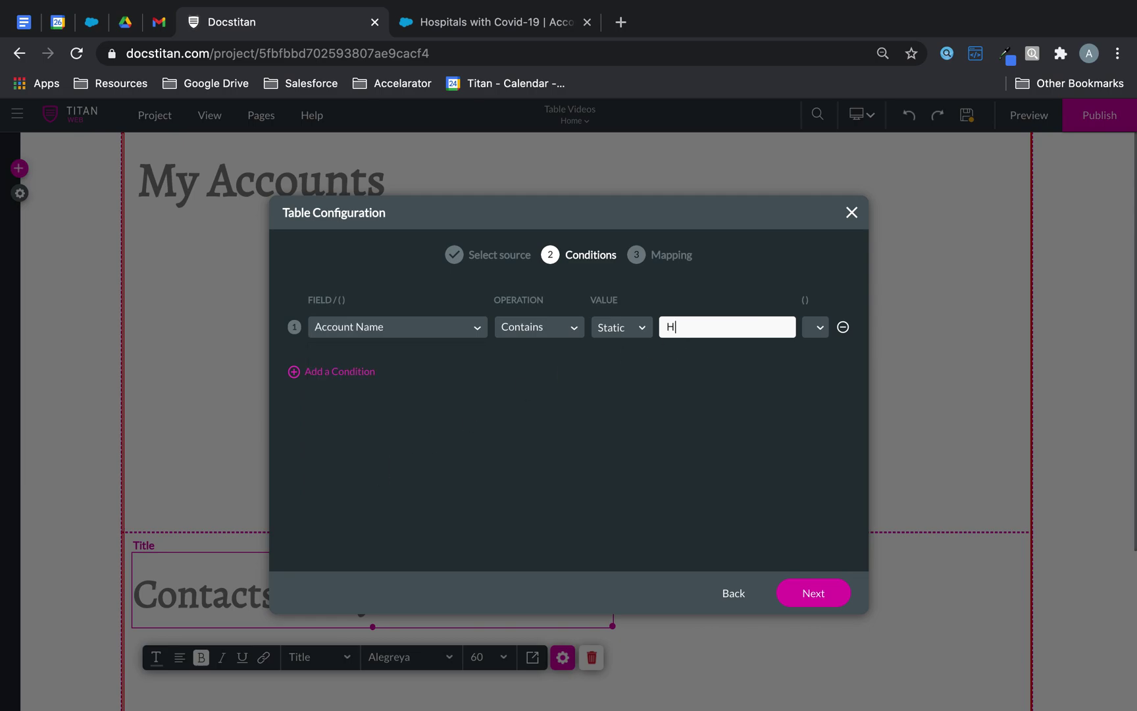
{"action": "left_click", "coordinate": [504, 23]}
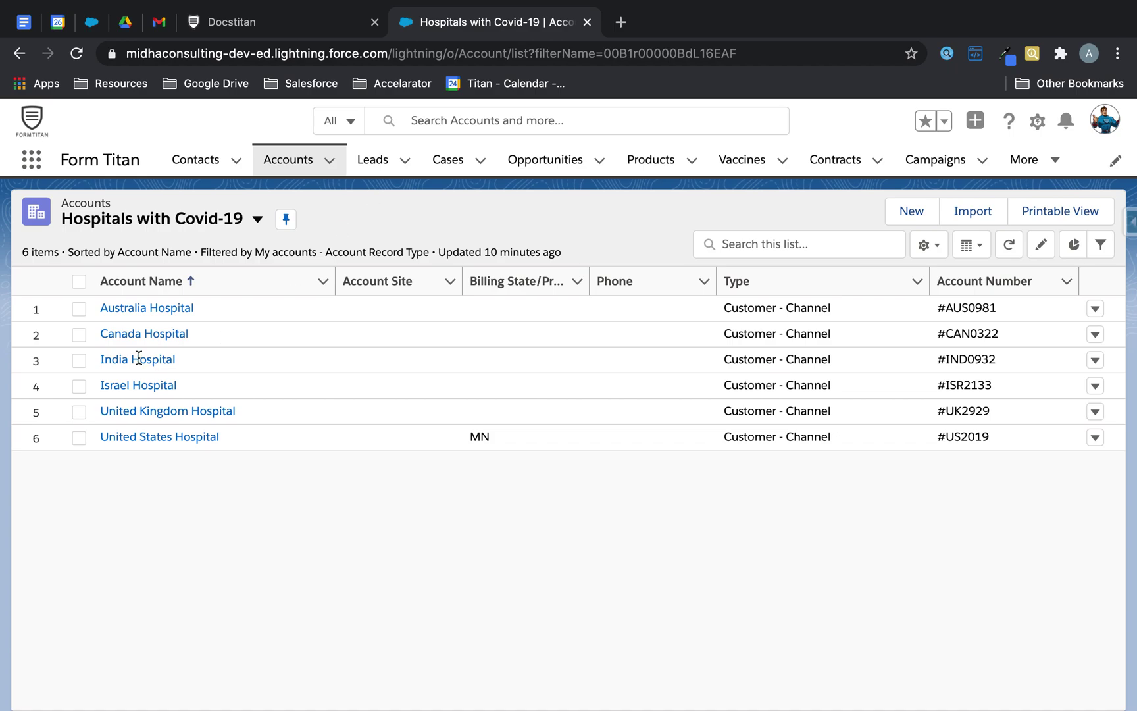
{"action": "left_click", "coordinate": [290, 29]}
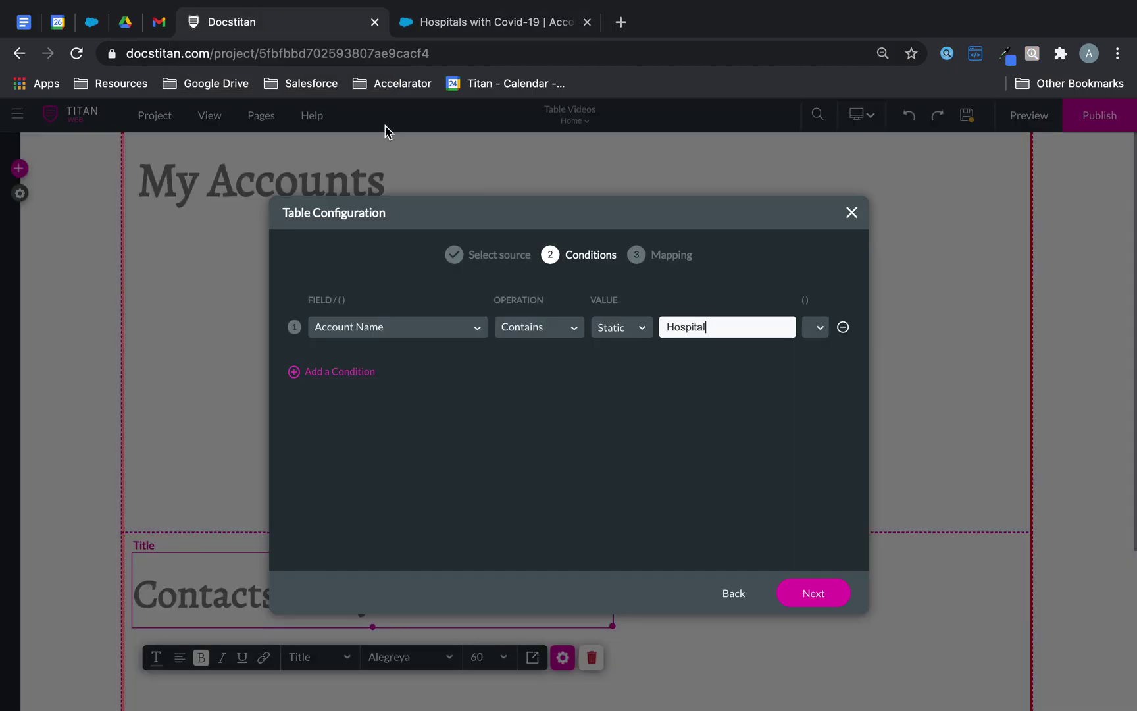
{"action": "left_click", "coordinate": [818, 597]}
- Map the table's first column to Account Name and add a second column mapped to Account Type
{"action": "left_click", "coordinate": [527, 369]}
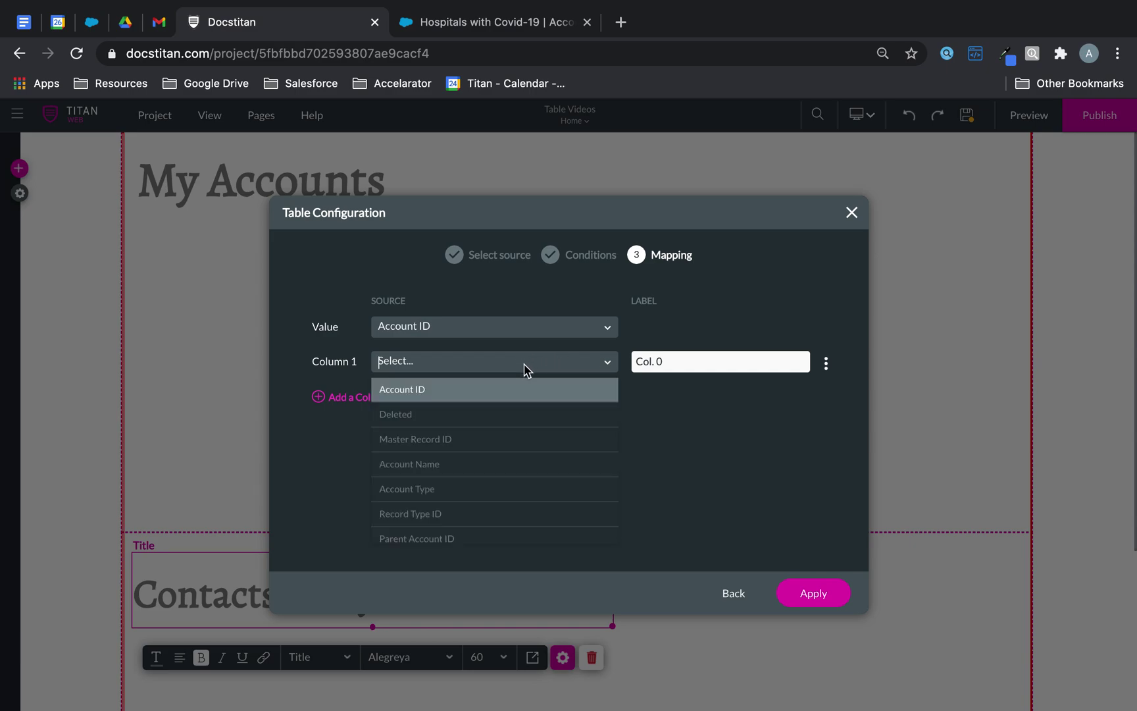
{"action": "type", "text": "name"}
{"action": "left_click", "coordinate": [498, 391]}
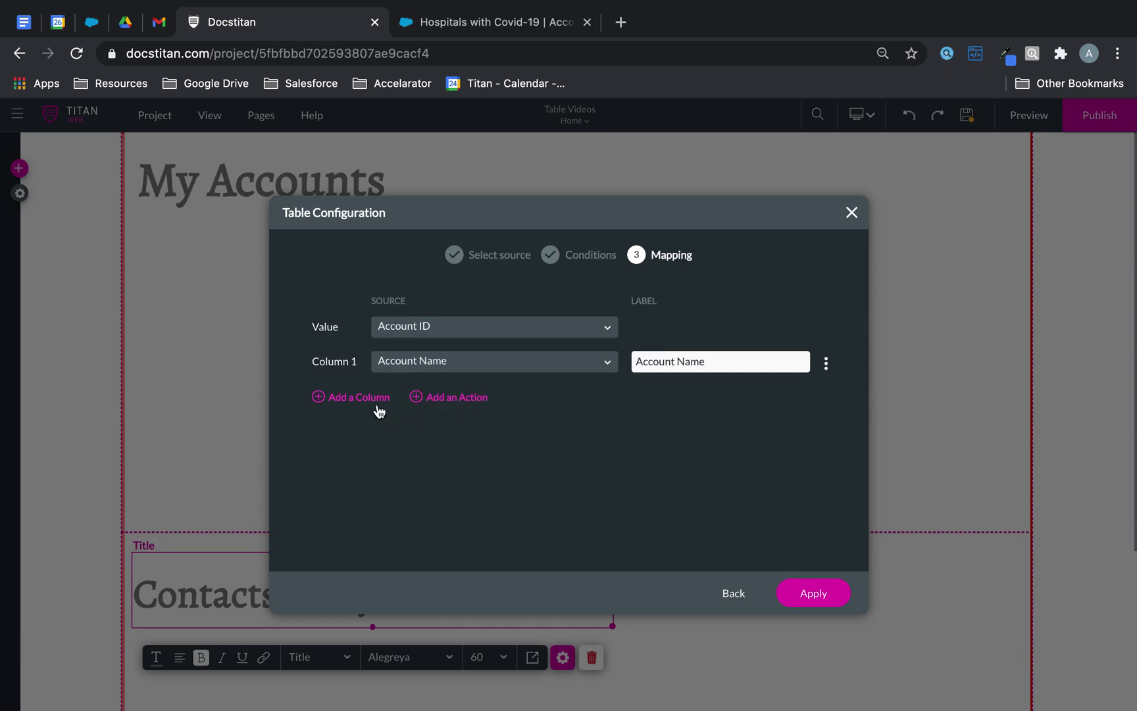
{"action": "left_click", "coordinate": [378, 398]}
{"action": "left_click", "coordinate": [391, 398]}
{"action": "type", "text": "type"}
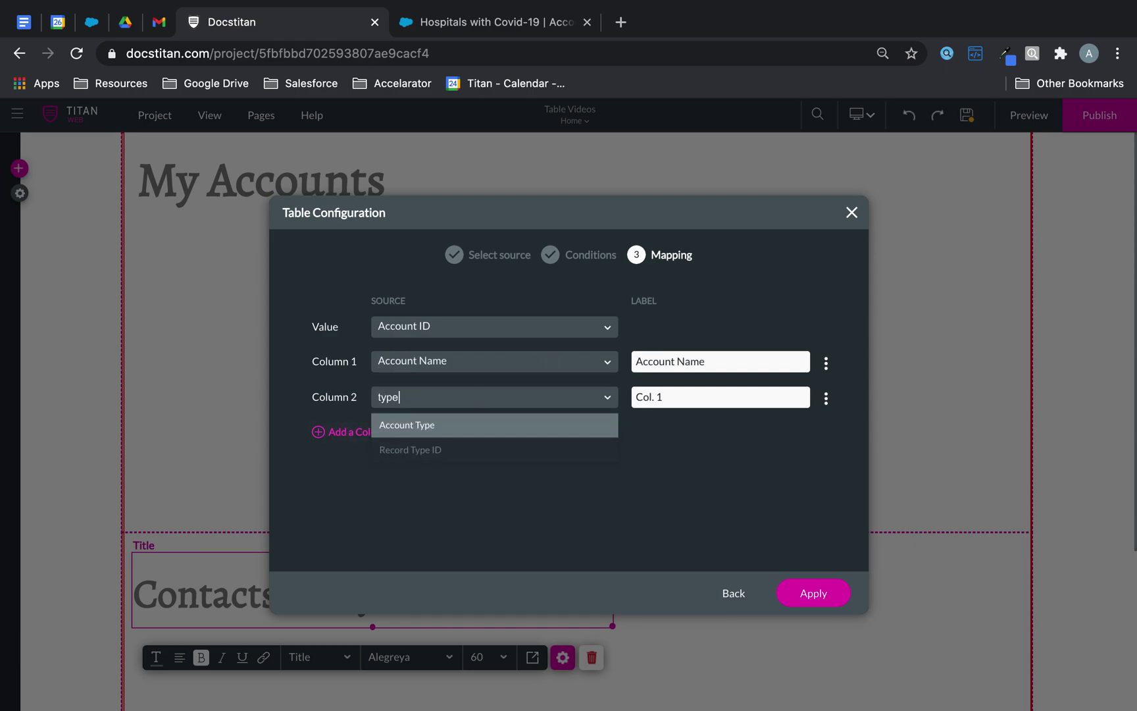
{"action": "left_click", "coordinate": [419, 427]}
- Add a third column mapped to Account Number and apply the accounts table configuration
{"action": "left_click", "coordinate": [349, 433]}
{"action": "left_click", "coordinate": [426, 431]}
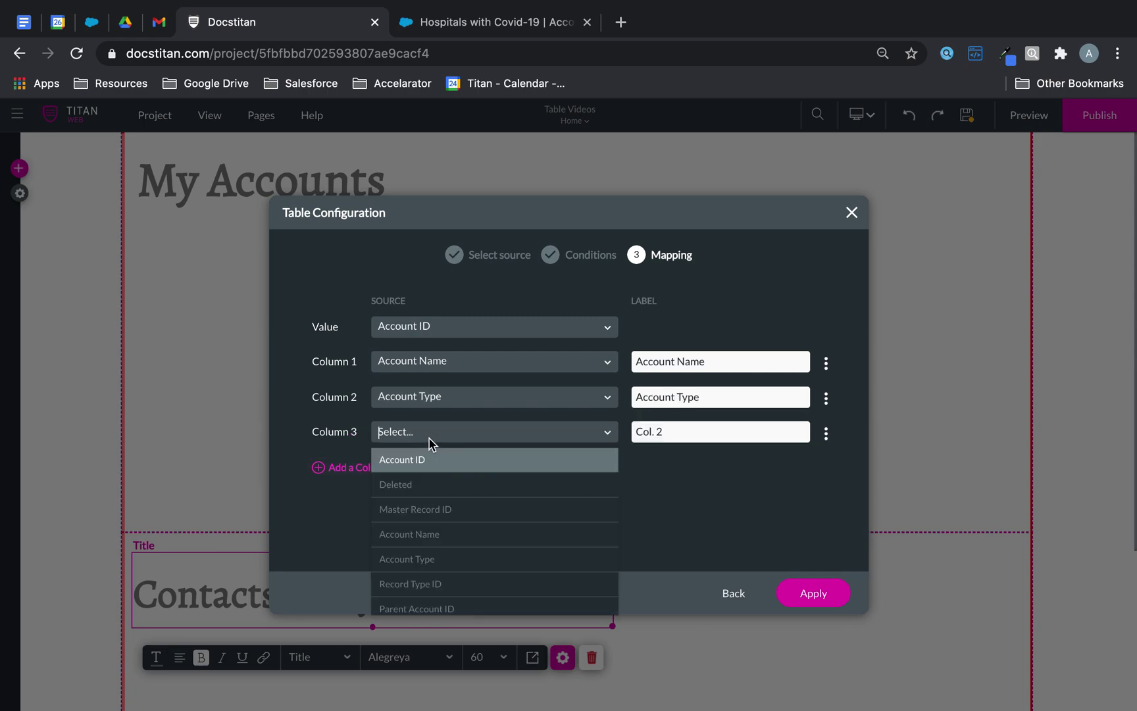
{"action": "type", "text": "numb"}
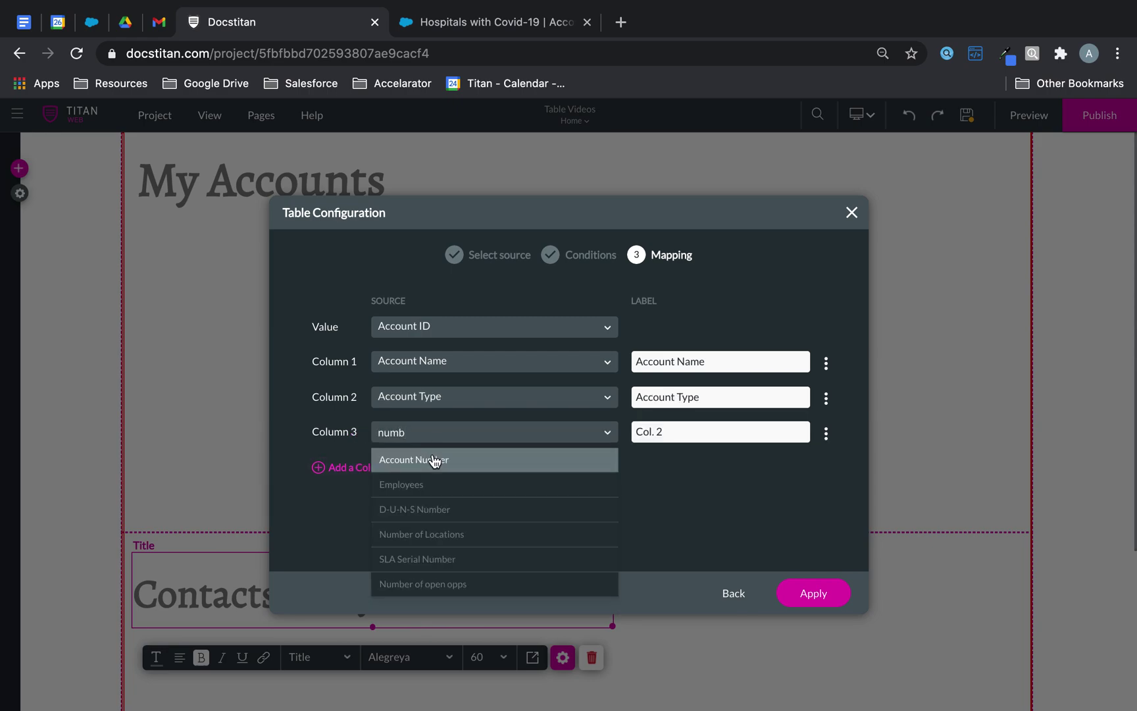
{"action": "left_click", "coordinate": [436, 461]}
{"action": "left_click", "coordinate": [820, 594]}
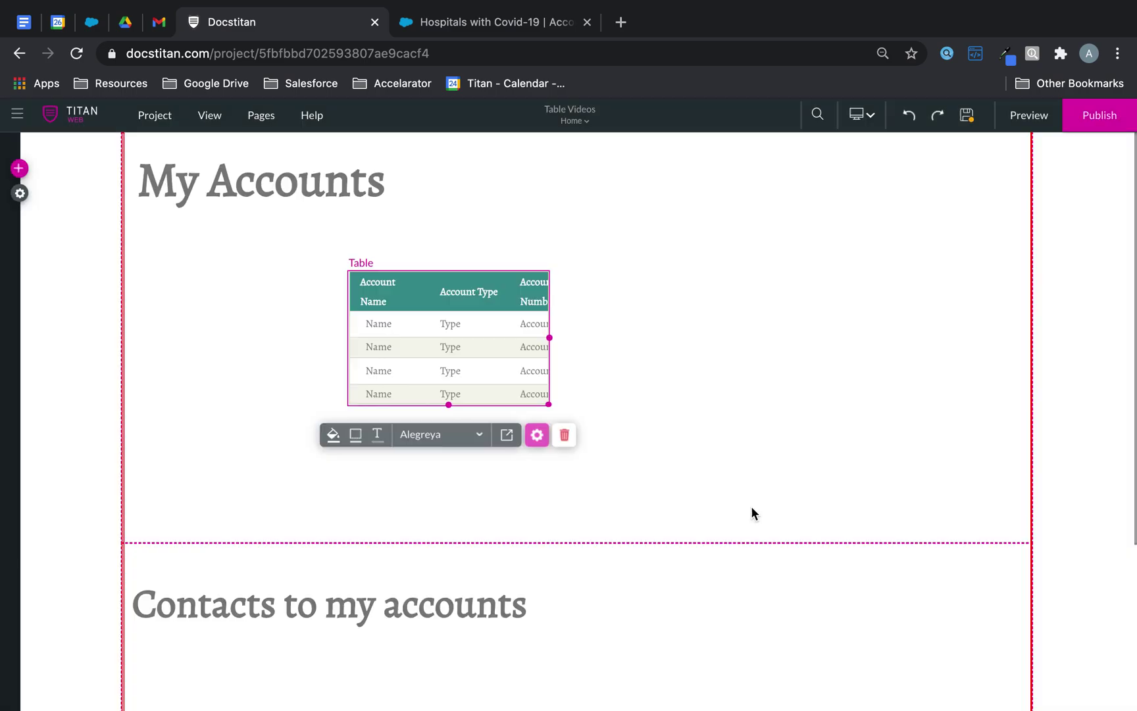
- Reposition and enlarge the accounts table across the first section below the title, and save and preview the page
{"action": "left_click_drag", "start_coordinate": [515, 343], "coordinate": [313, 307]}
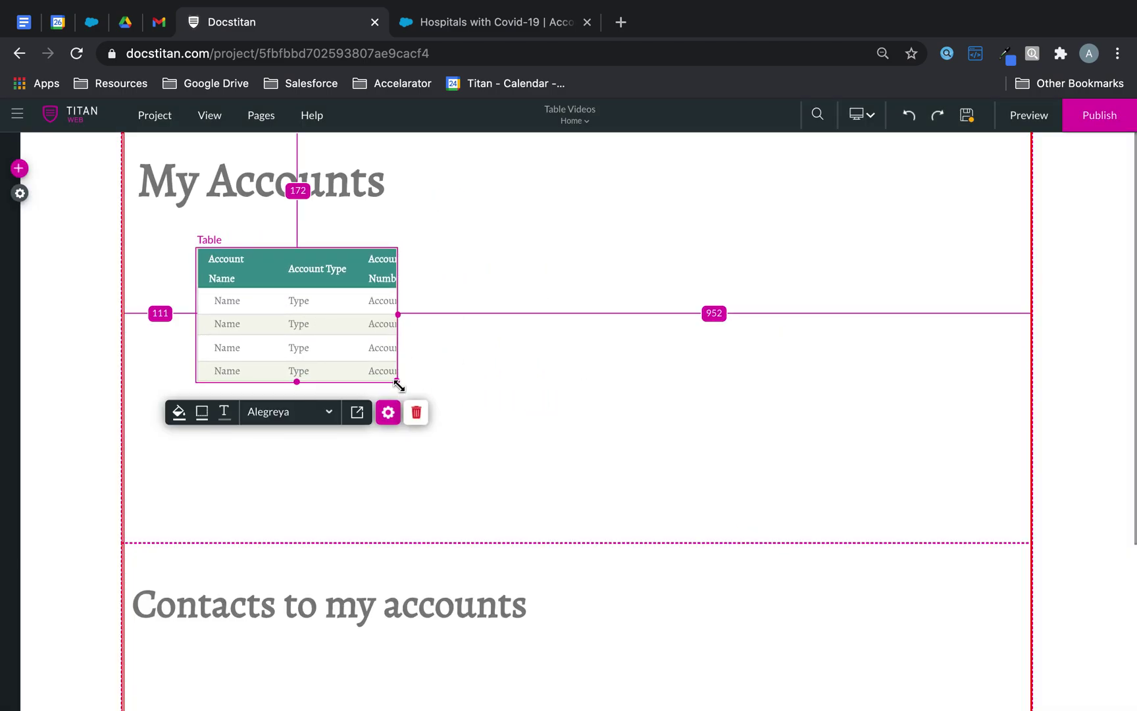
{"action": "left_click_drag", "start_coordinate": [397, 381], "coordinate": [983, 513]}
{"action": "left_click", "coordinate": [962, 116]}
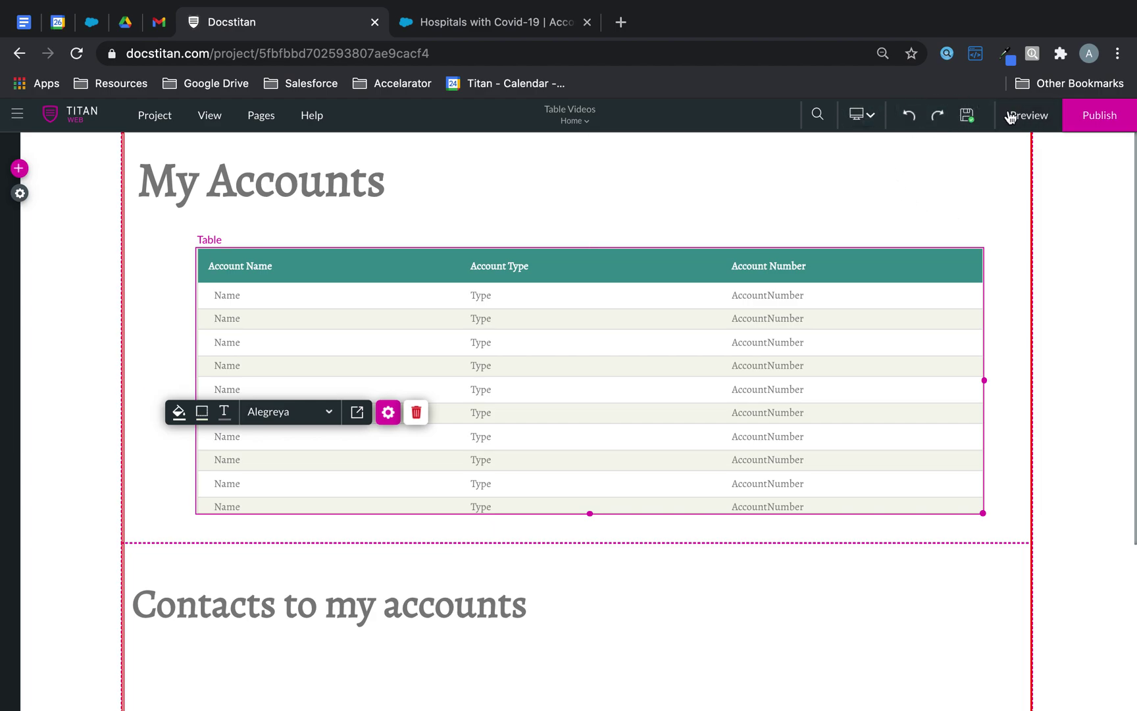
{"action": "left_click", "coordinate": [1036, 117]}
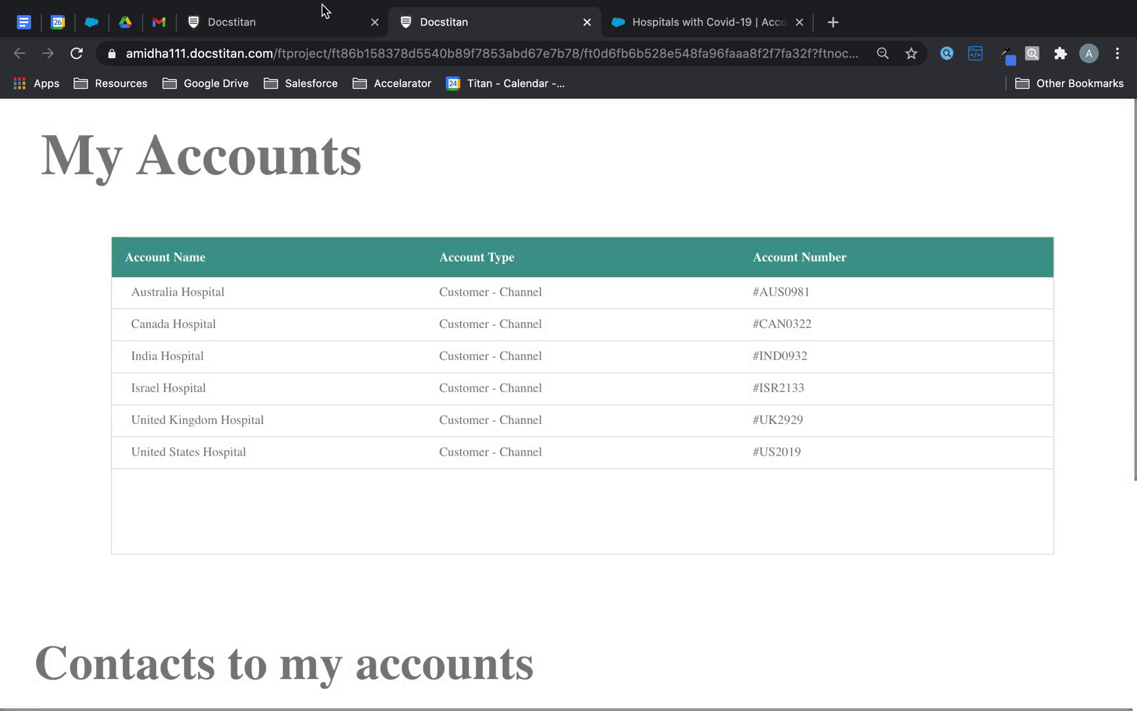
- Back in the editor, allow row selection in the accounts table's interactivity settings and move the table slightly closer to the title
{"action": "left_click", "coordinate": [306, 21]}
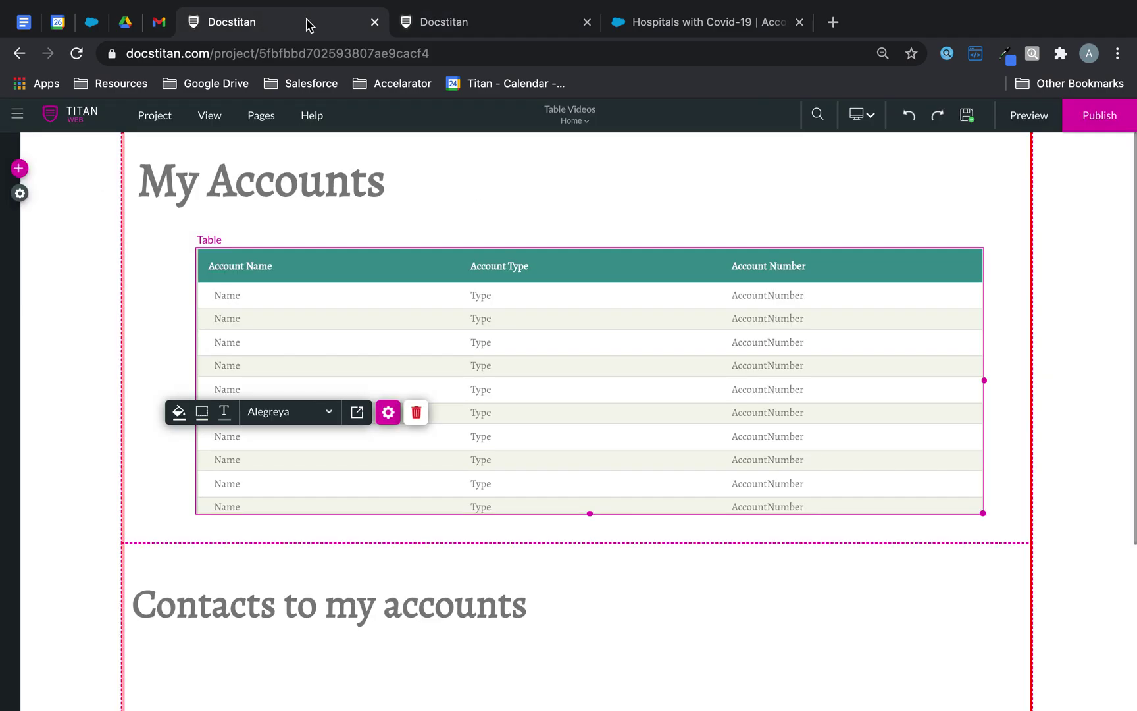
{"action": "left_click", "coordinate": [388, 414]}
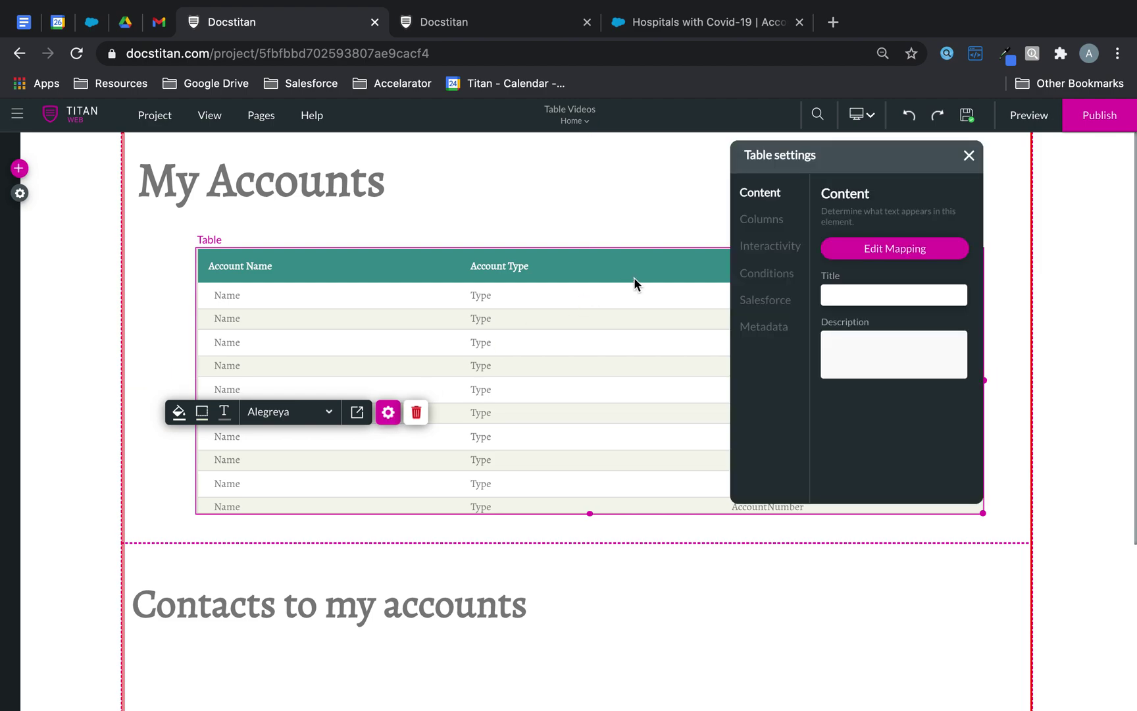
{"action": "left_click", "coordinate": [789, 248]}
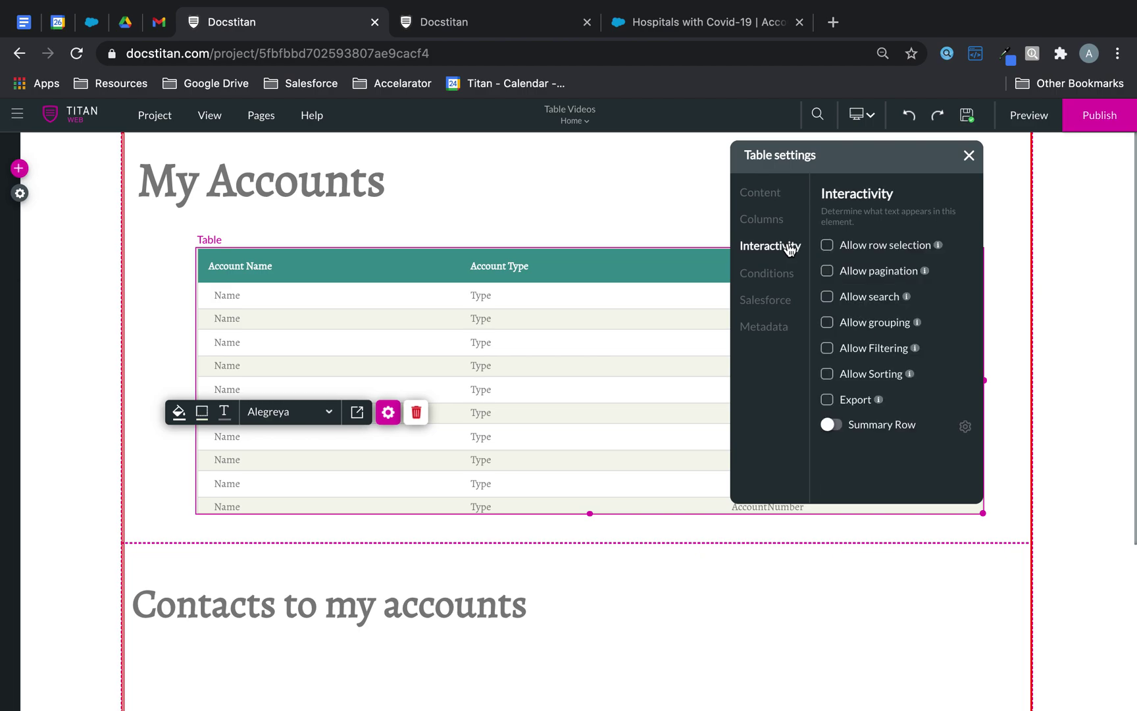
{"action": "left_click", "coordinate": [827, 246]}
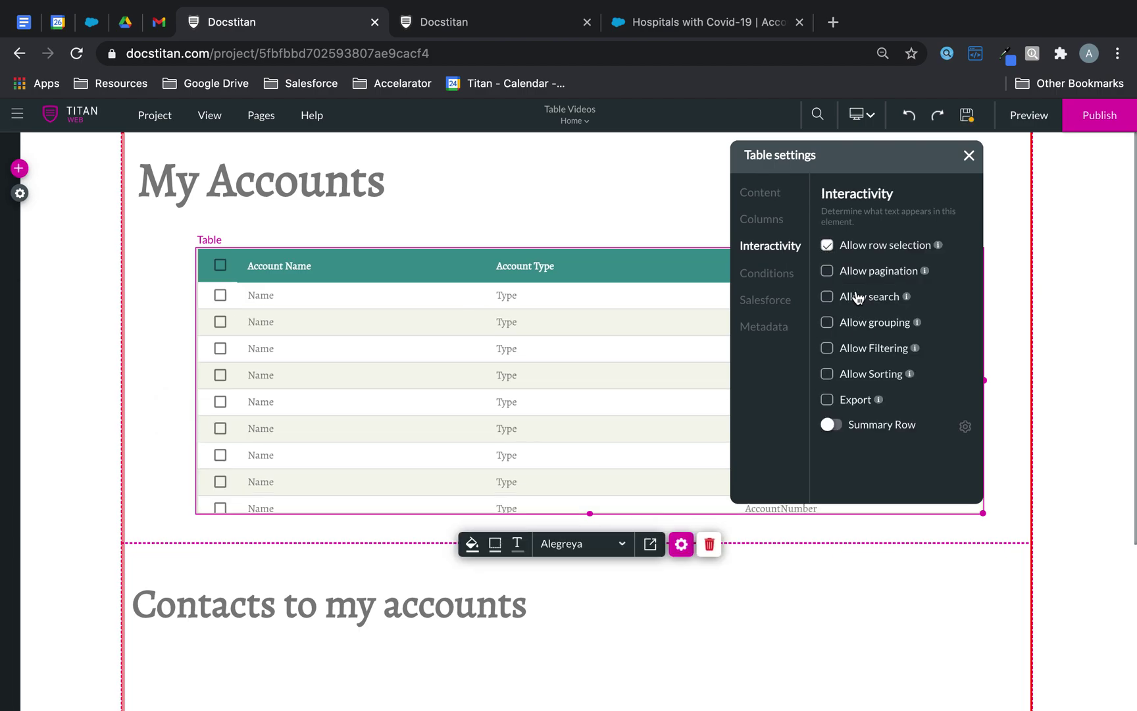
{"action": "left_click", "coordinate": [967, 158]}
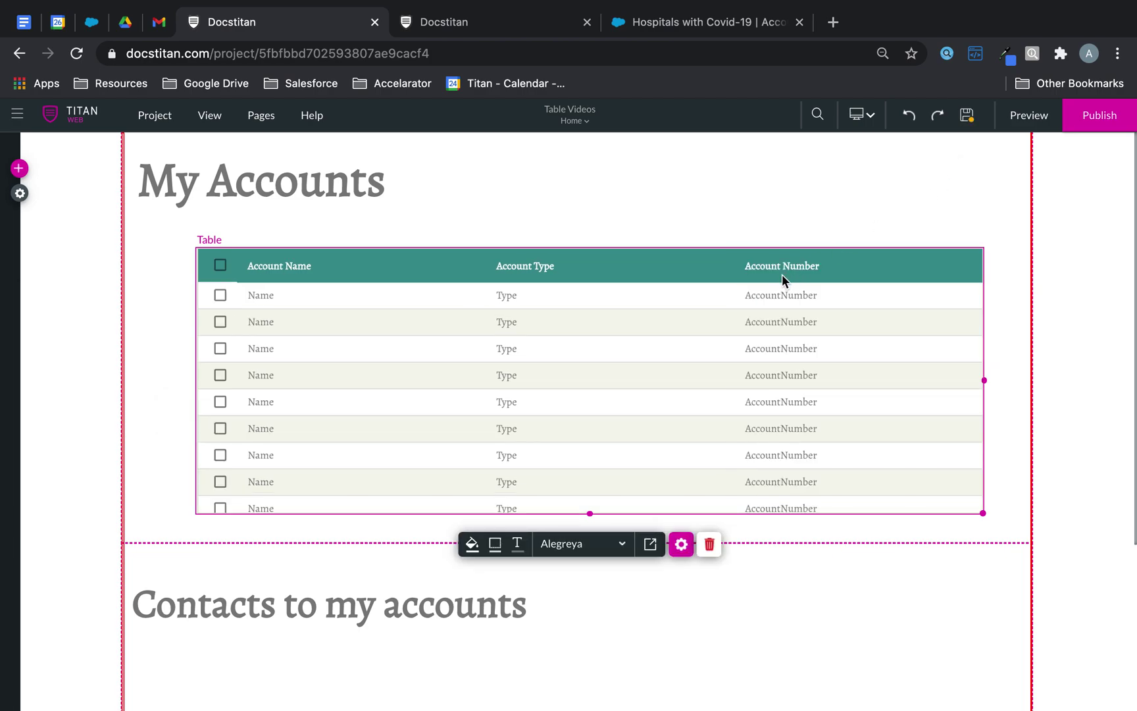
{"action": "left_click_drag", "start_coordinate": [778, 273], "coordinate": [770, 252]}
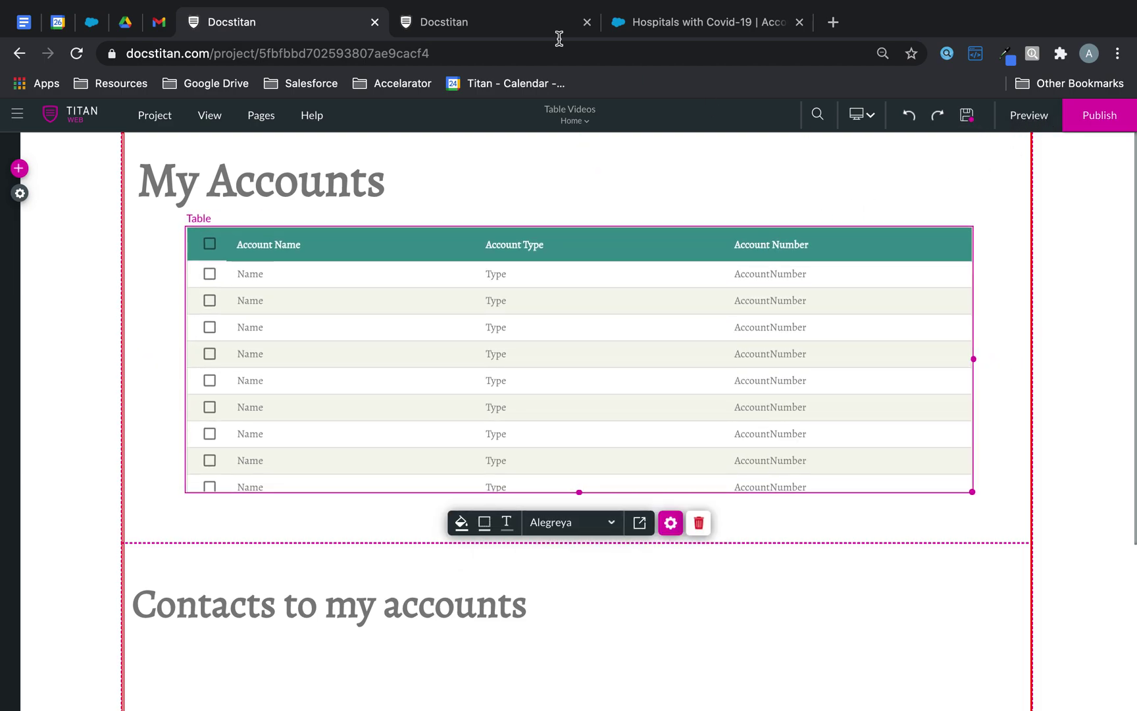
- Reload the page preview and test row selection by selecting and clearing several hospital accounts
{"action": "left_click", "coordinate": [417, 15]}
{"action": "left_click", "coordinate": [80, 54]}
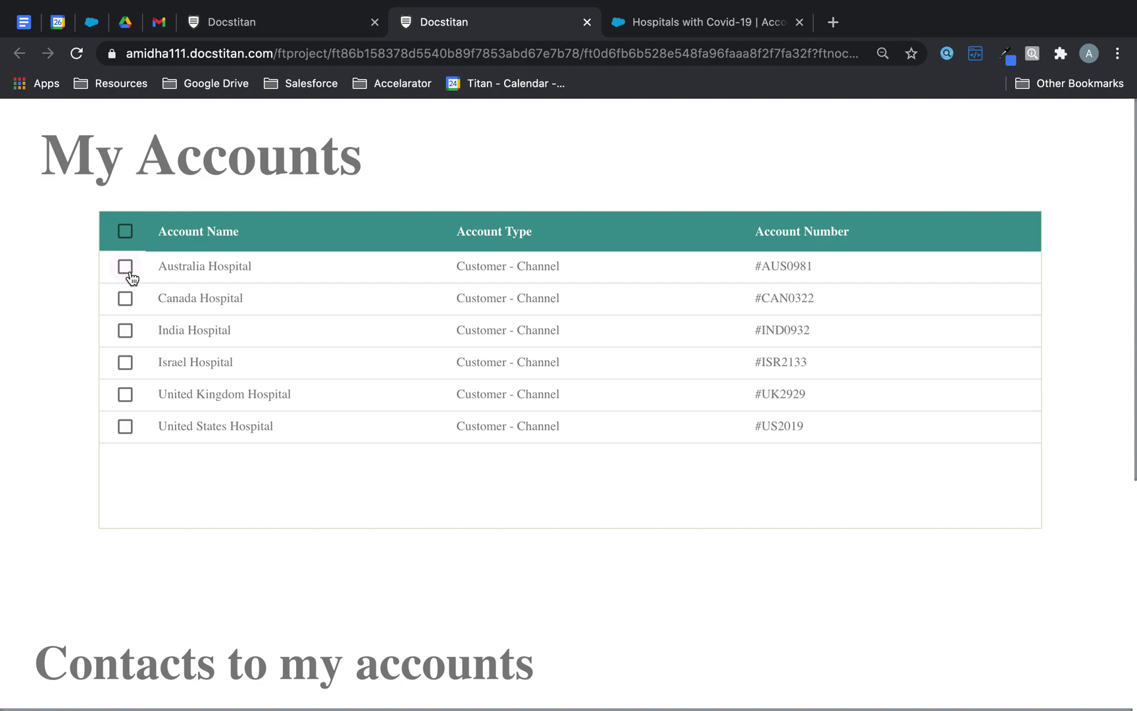
{"action": "left_click", "coordinate": [129, 275]}
{"action": "left_click", "coordinate": [135, 300]}
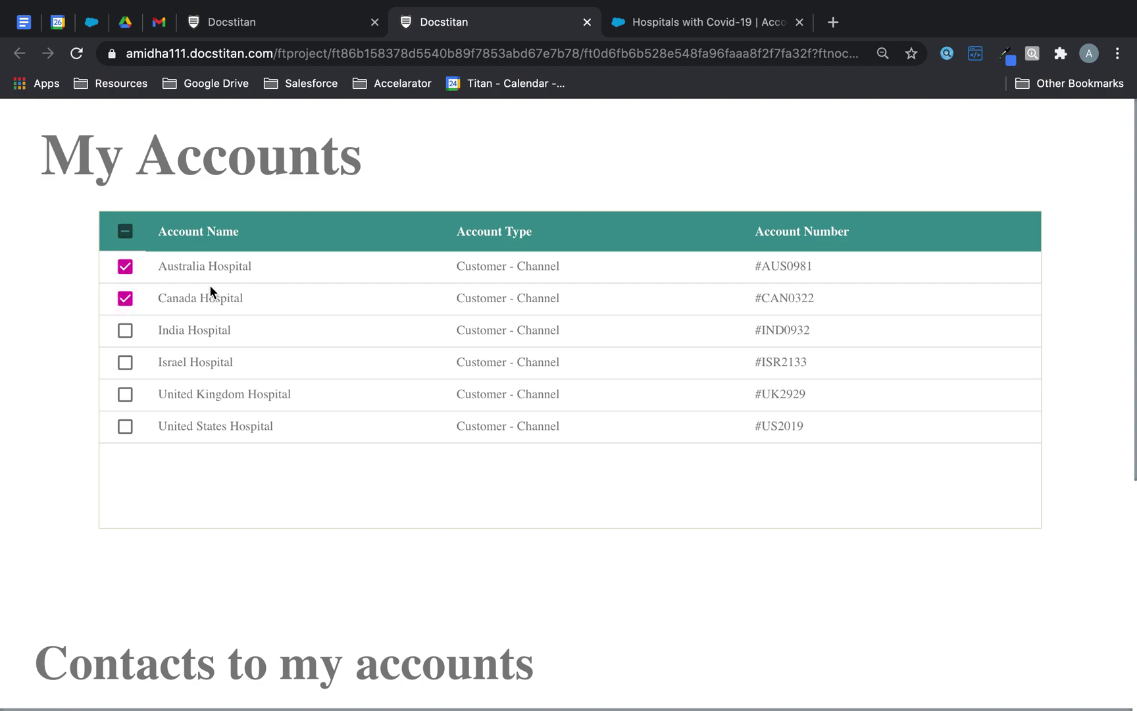
{"action": "left_click", "coordinate": [128, 332]}
{"action": "left_click", "coordinate": [126, 364]}
{"action": "left_click", "coordinate": [126, 360]}
{"action": "left_click", "coordinate": [126, 331]}
{"action": "left_click", "coordinate": [125, 299]}
{"action": "left_click", "coordinate": [126, 272]}
{"action": "left_click", "coordinate": [125, 330]}
{"action": "left_click", "coordinate": [125, 331]}
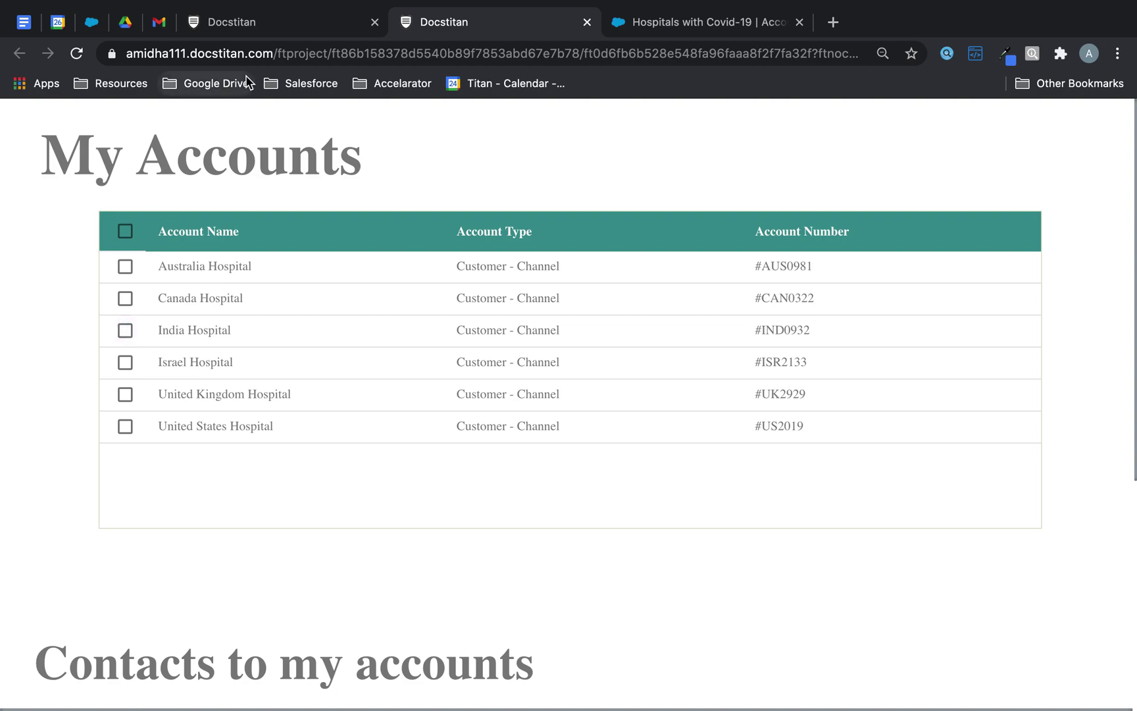
- In the editor, add a list-type table element below the "Contacts to my accounts" title in the second section
{"action": "left_click", "coordinate": [306, 20]}
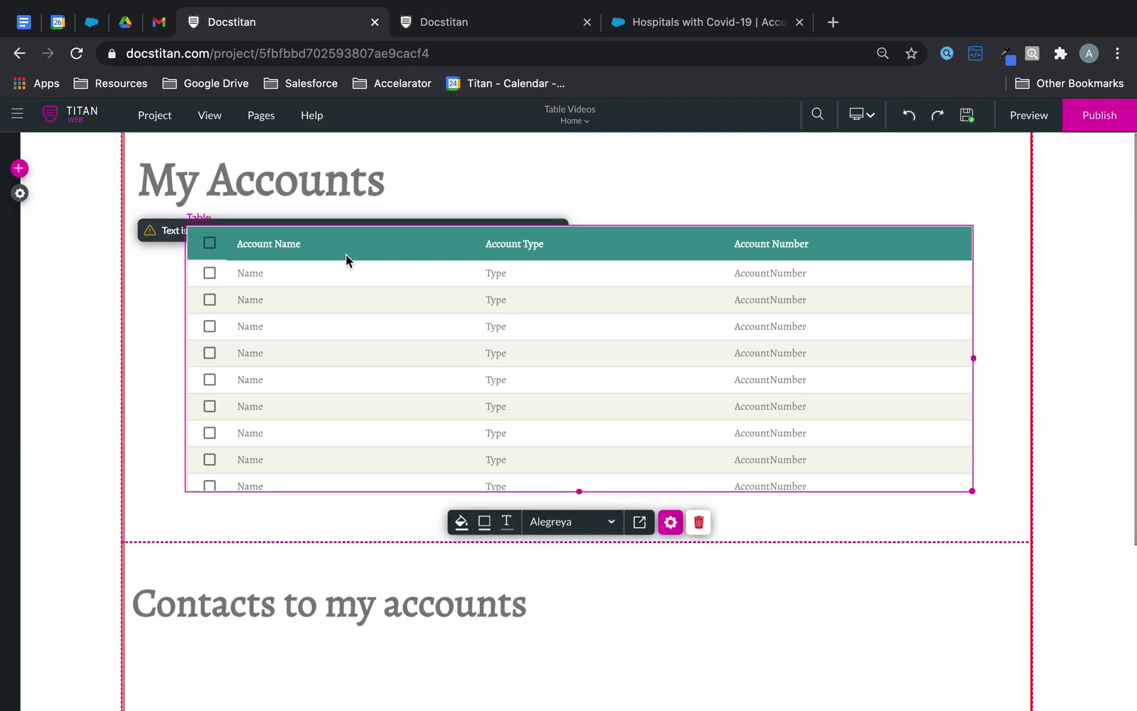
{"action": "scroll", "coordinate": [345, 258], "scroll_direction": "down", "scroll_amount": 5}
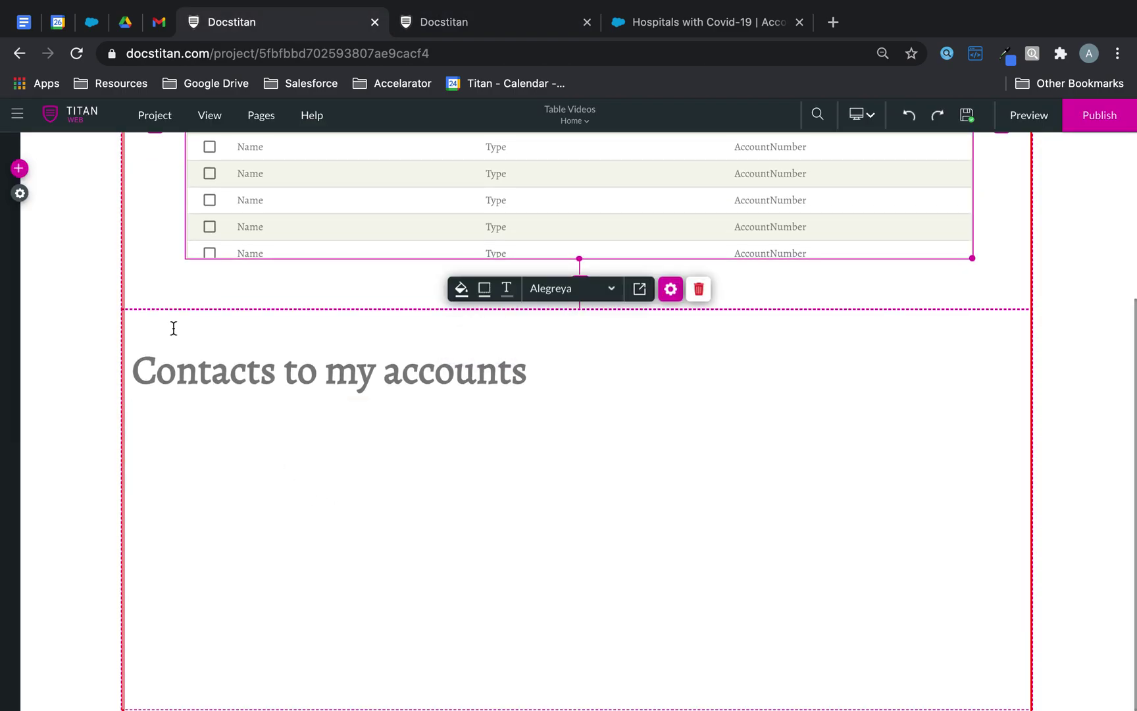
{"action": "left_click", "coordinate": [18, 169]}
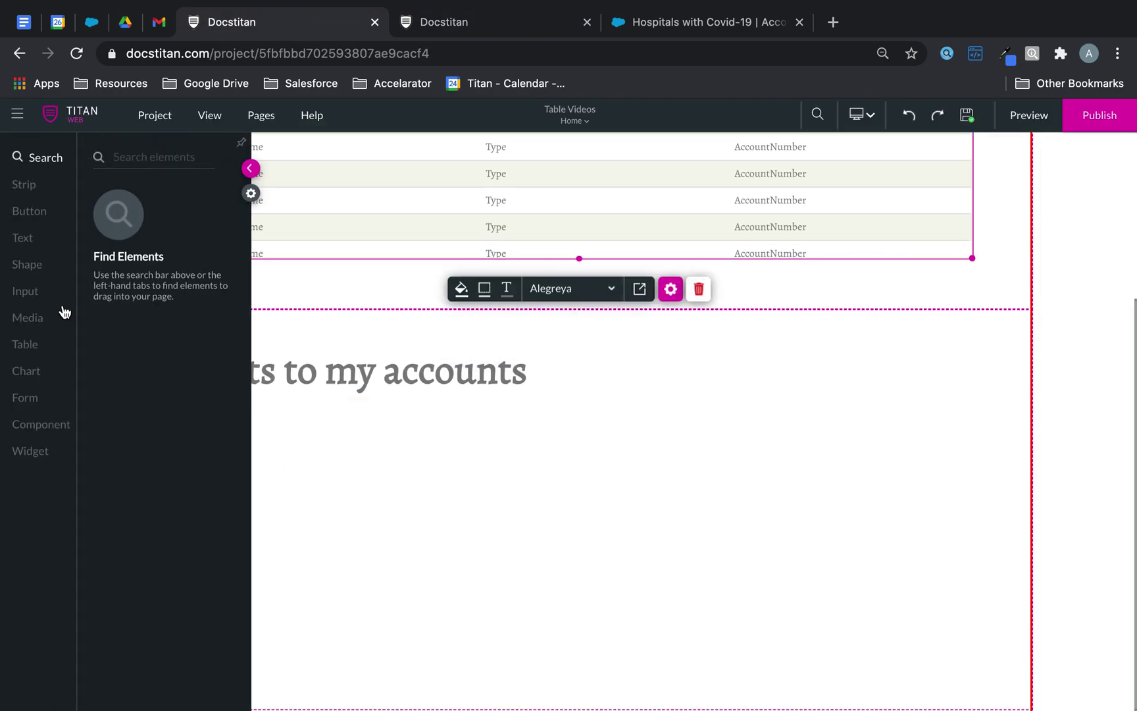
{"action": "left_click", "coordinate": [28, 346]}
{"action": "left_click_drag", "start_coordinate": [177, 357], "coordinate": [377, 536]}
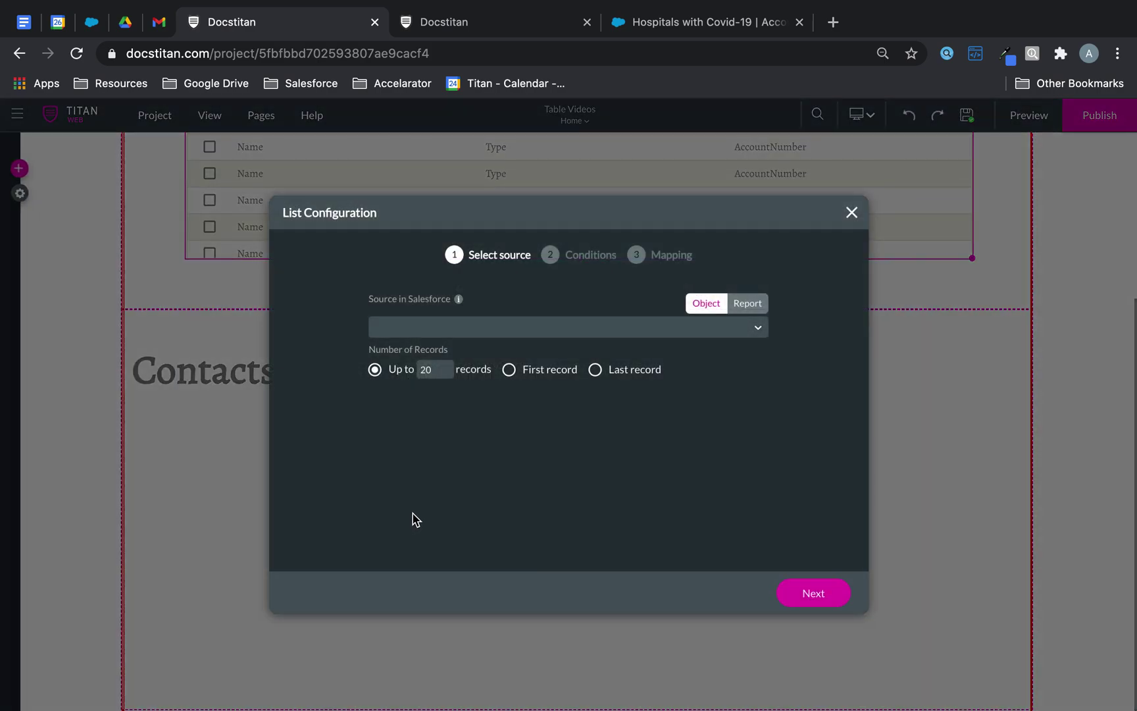
- Choose the Salesforce object Contact as the list's source and proceed to the conditions
{"action": "left_click", "coordinate": [521, 329]}
{"action": "type", "text": "cont"}
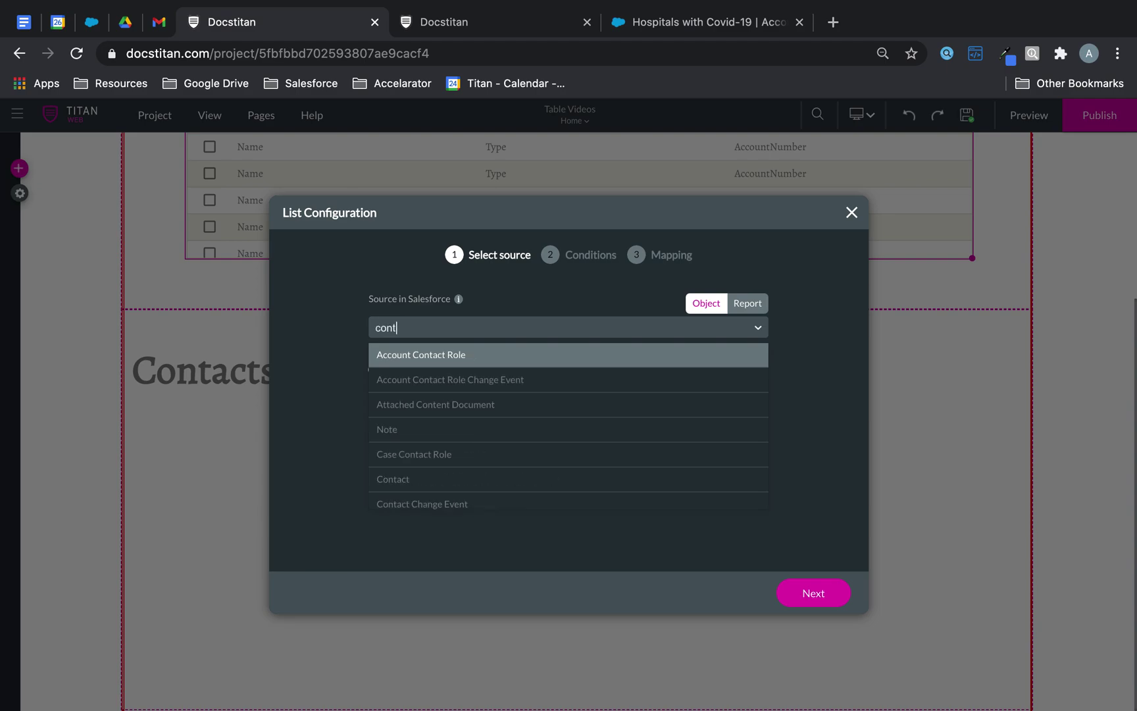
{"action": "left_click", "coordinate": [442, 479]}
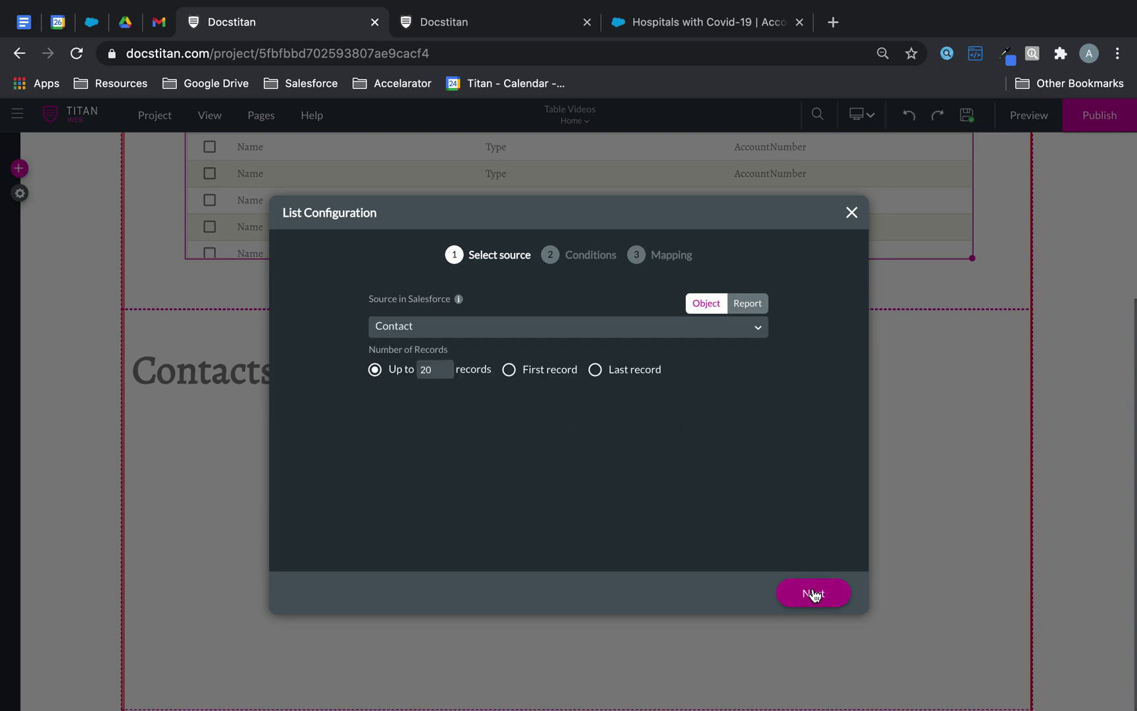
{"action": "left_click", "coordinate": [813, 593]}
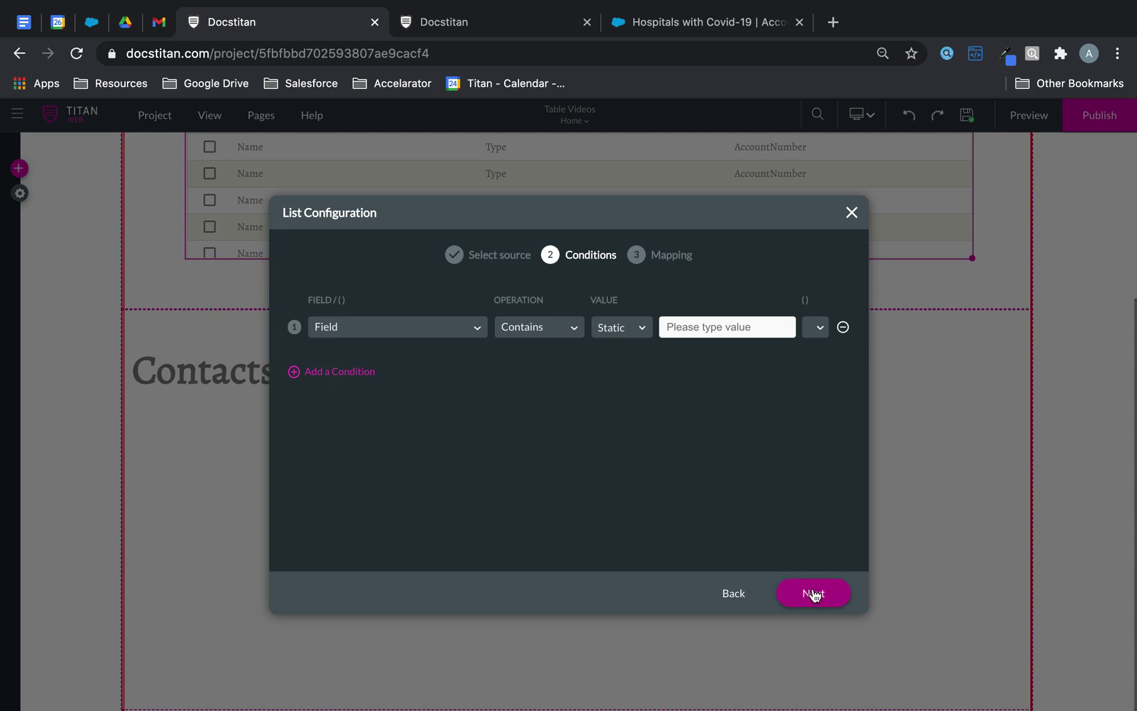
- Set the condition's field to Account ID and its operation to IN
{"action": "left_click", "coordinate": [452, 326]}
{"action": "left_click", "coordinate": [369, 478]}
{"action": "left_click", "coordinate": [540, 334]}
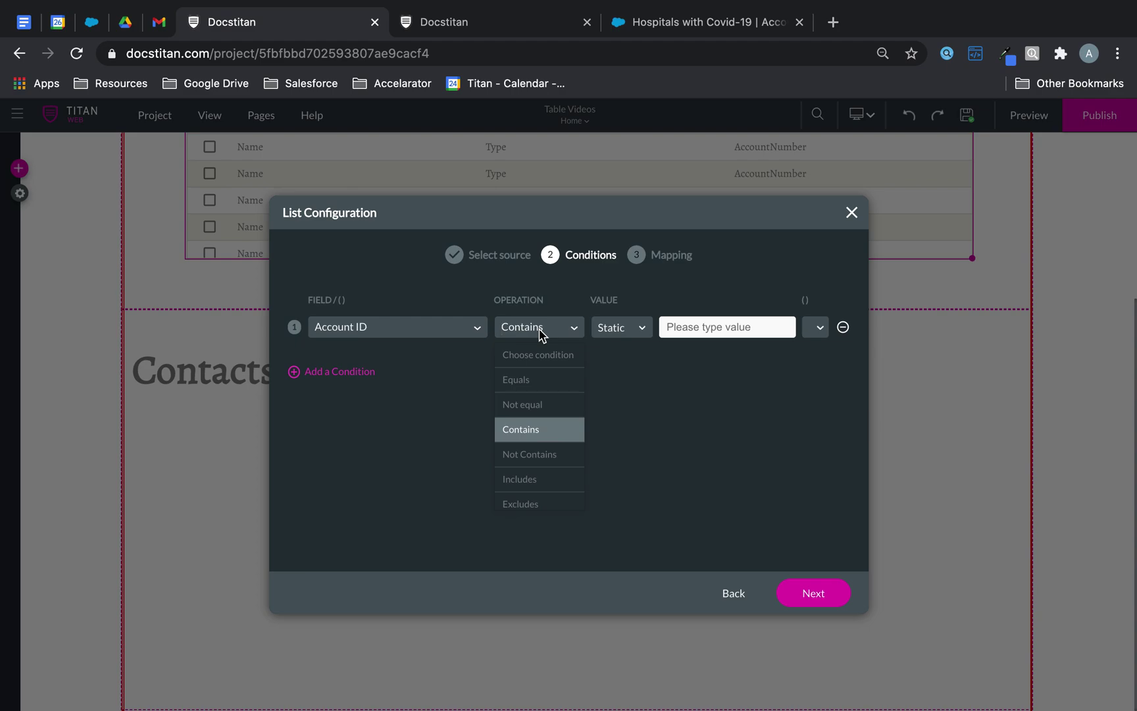
{"action": "type", "text": "in"}
{"action": "left_click", "coordinate": [521, 461]}
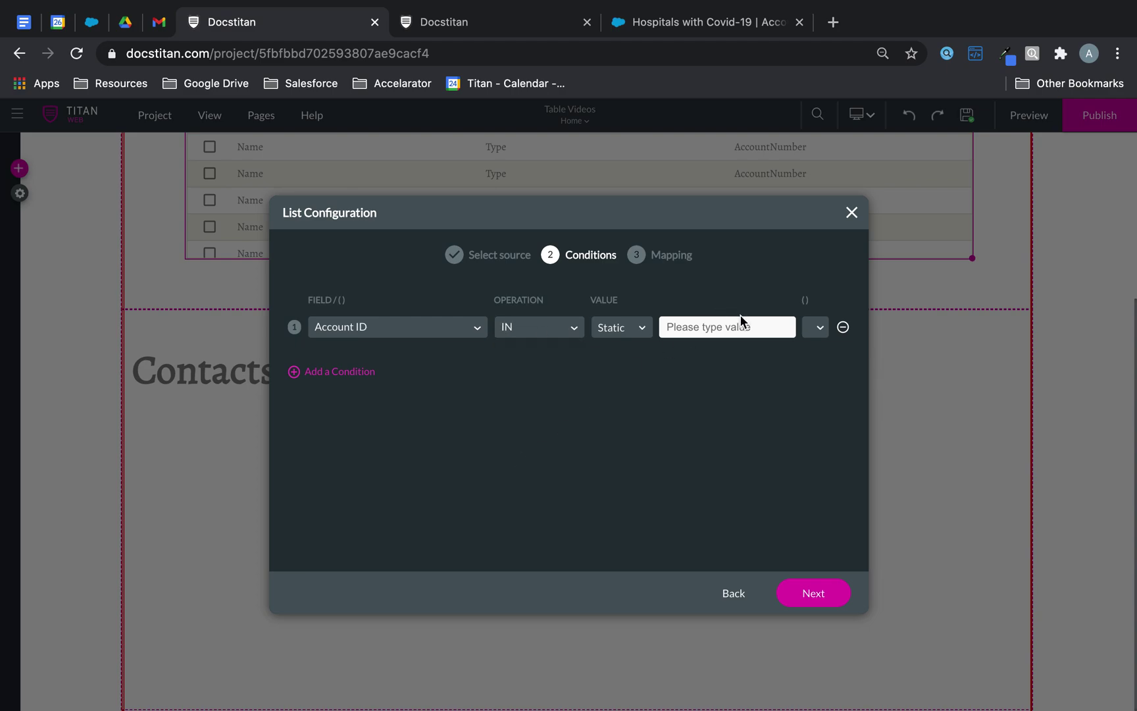
- Set the condition's value to the field [Table Field / Selection] and proceed to the mapping
{"action": "left_click", "coordinate": [643, 336]}
{"action": "left_click", "coordinate": [725, 320]}
{"action": "left_click", "coordinate": [640, 334]}
{"action": "left_click", "coordinate": [617, 380]}
{"action": "left_click", "coordinate": [707, 337]}
{"action": "scroll", "coordinate": [728, 446], "scroll_direction": "down", "scroll_amount": 4}
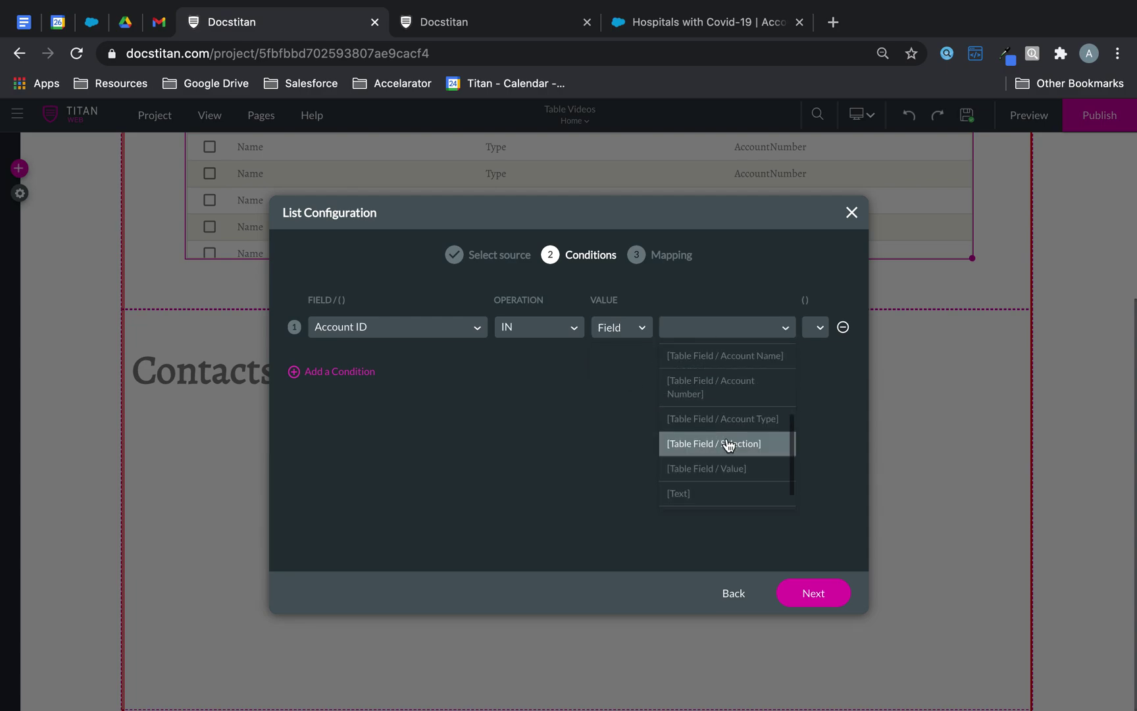
{"action": "scroll", "coordinate": [751, 404], "scroll_direction": "up", "scroll_amount": 3}
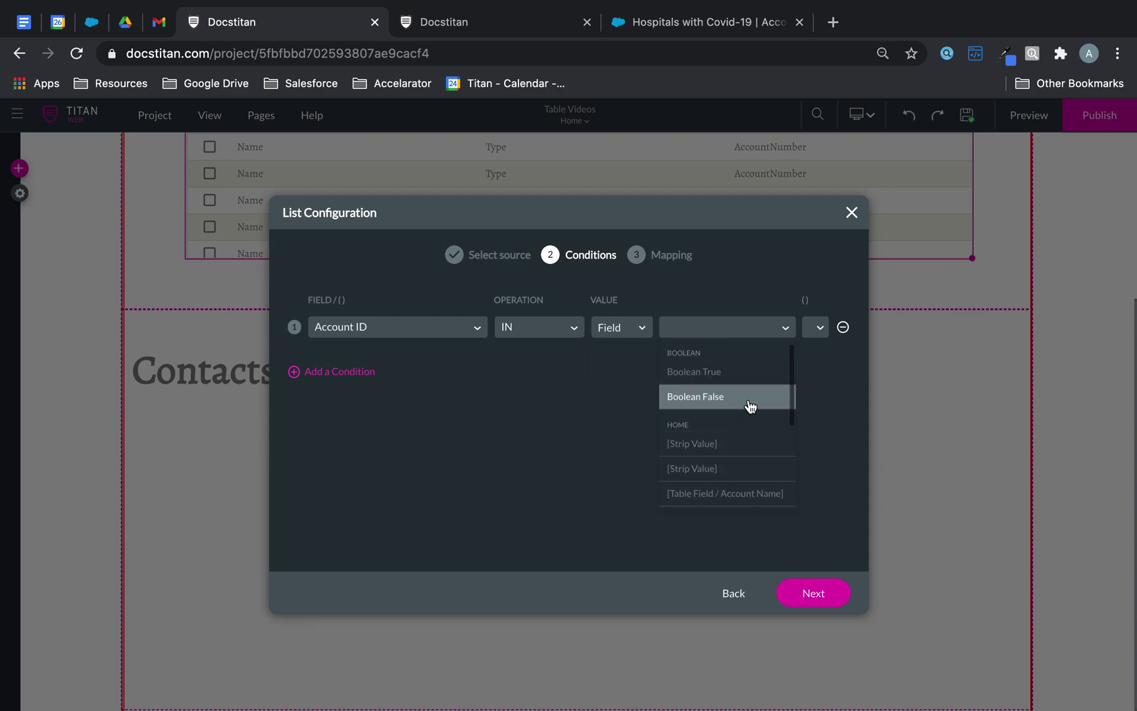
{"action": "scroll", "coordinate": [750, 403], "scroll_direction": "down", "scroll_amount": 4}
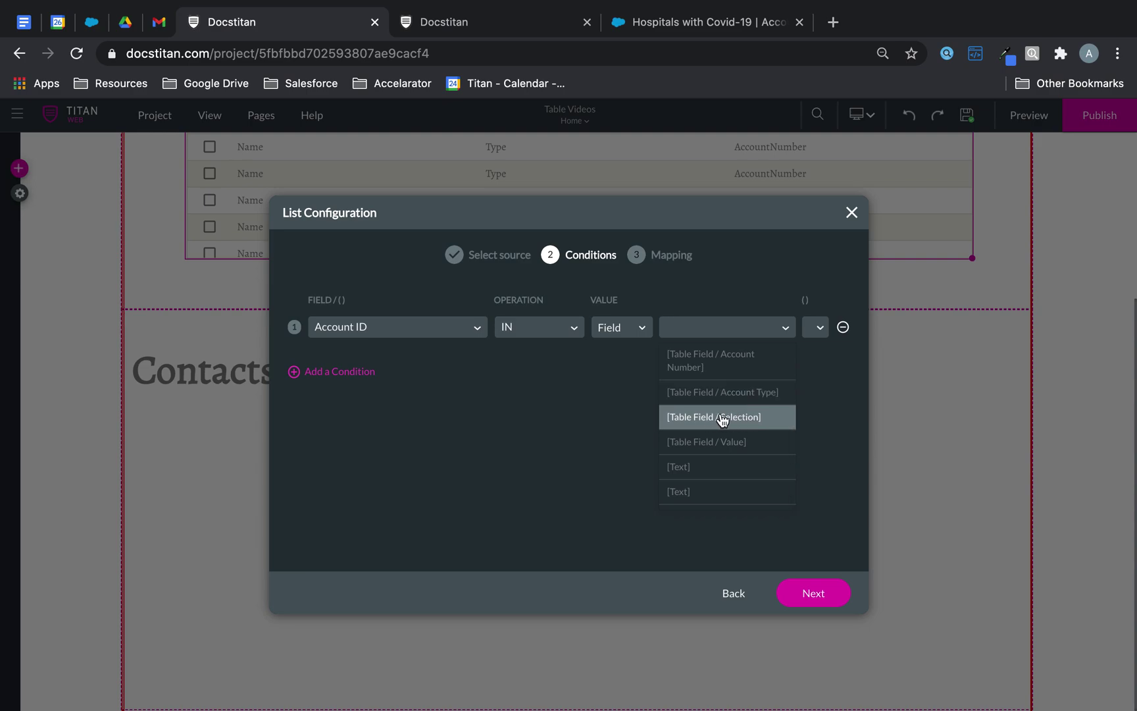
{"action": "left_click", "coordinate": [730, 418]}
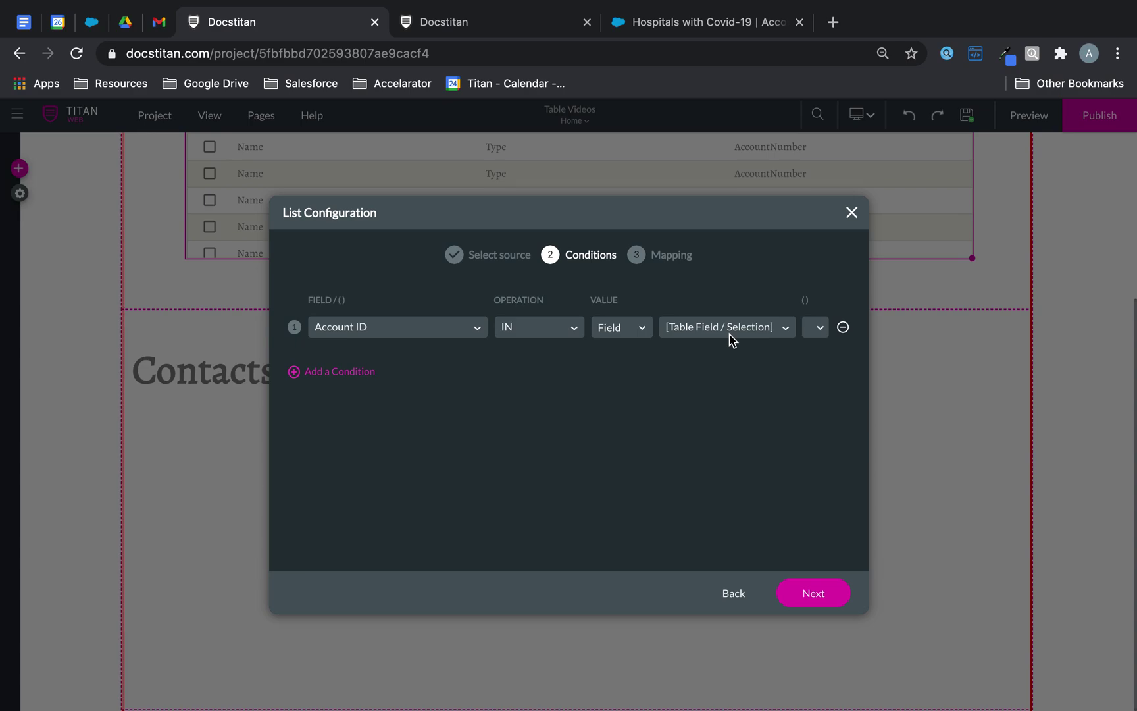
{"action": "left_click", "coordinate": [812, 595]}
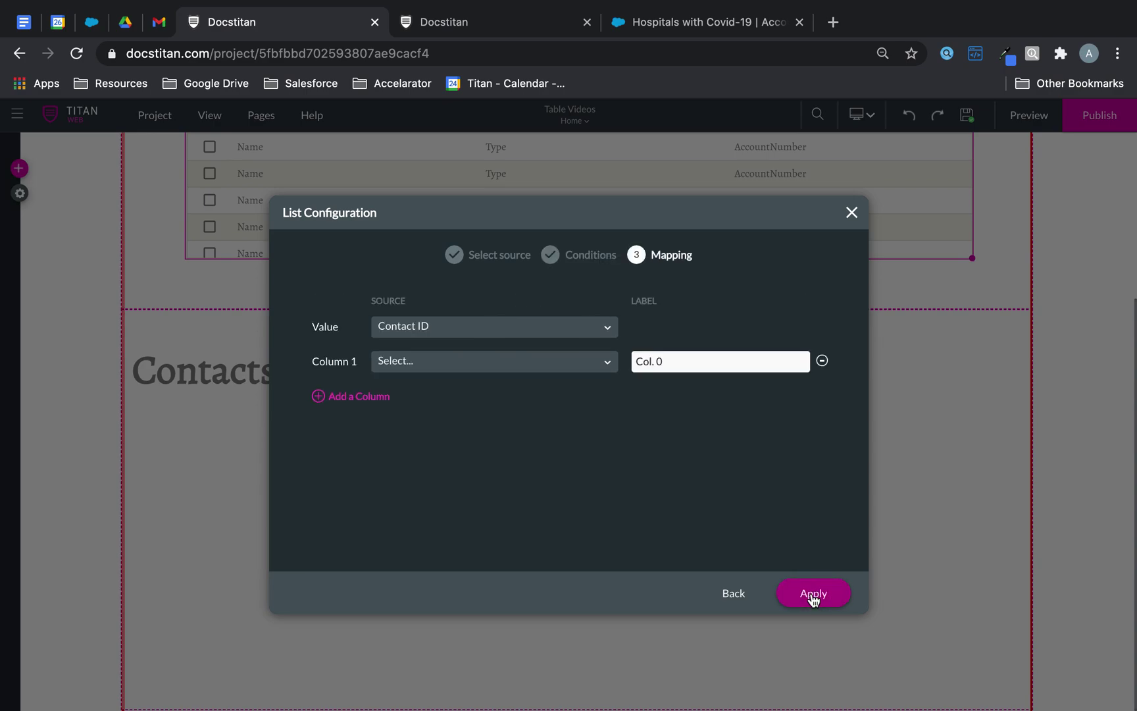
- Add two more columns to the contacts list and map the first column to Full Name and the second to Email
{"action": "left_click", "coordinate": [362, 397]}
{"action": "left_click", "coordinate": [360, 430]}
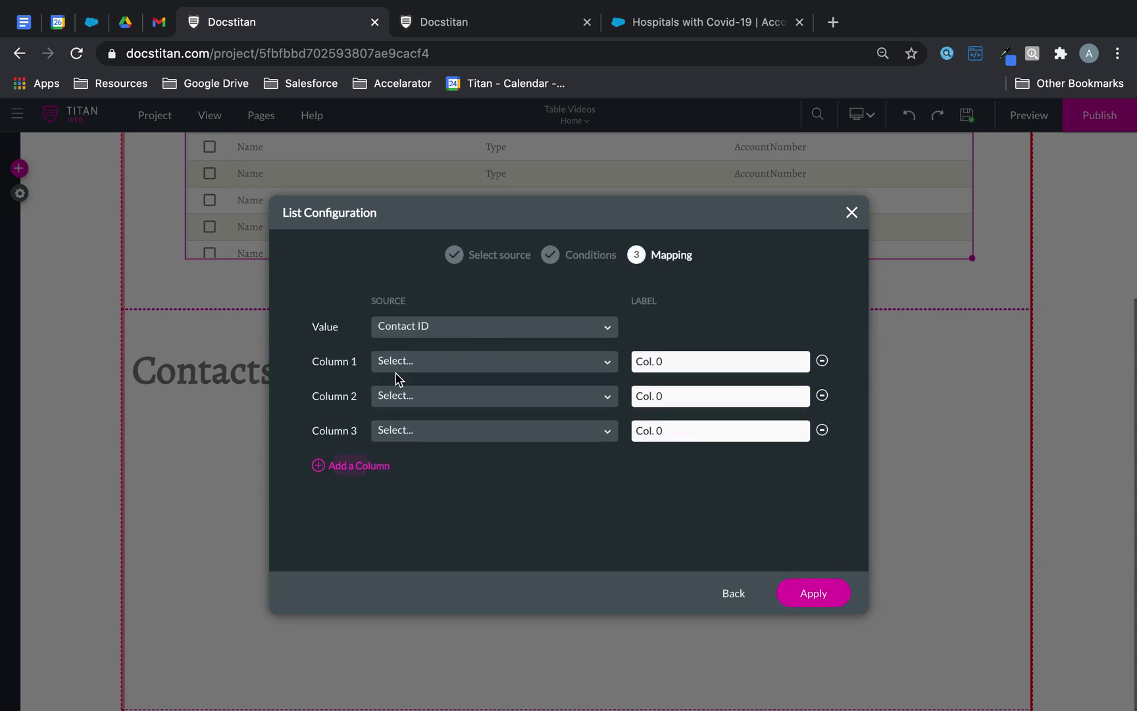
{"action": "left_click", "coordinate": [418, 362]}
{"action": "type", "text": "full"}
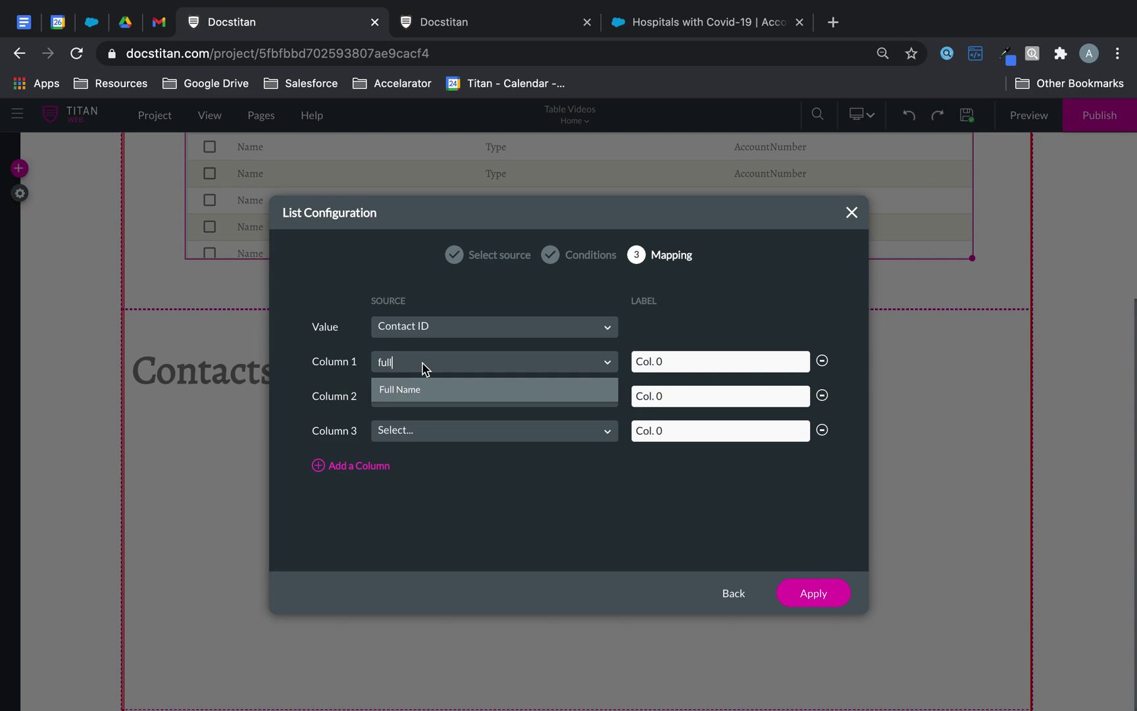
{"action": "left_click", "coordinate": [446, 397]}
{"action": "left_click", "coordinate": [448, 398]}
{"action": "type", "text": "ema"}
{"action": "left_click", "coordinate": [427, 421]}
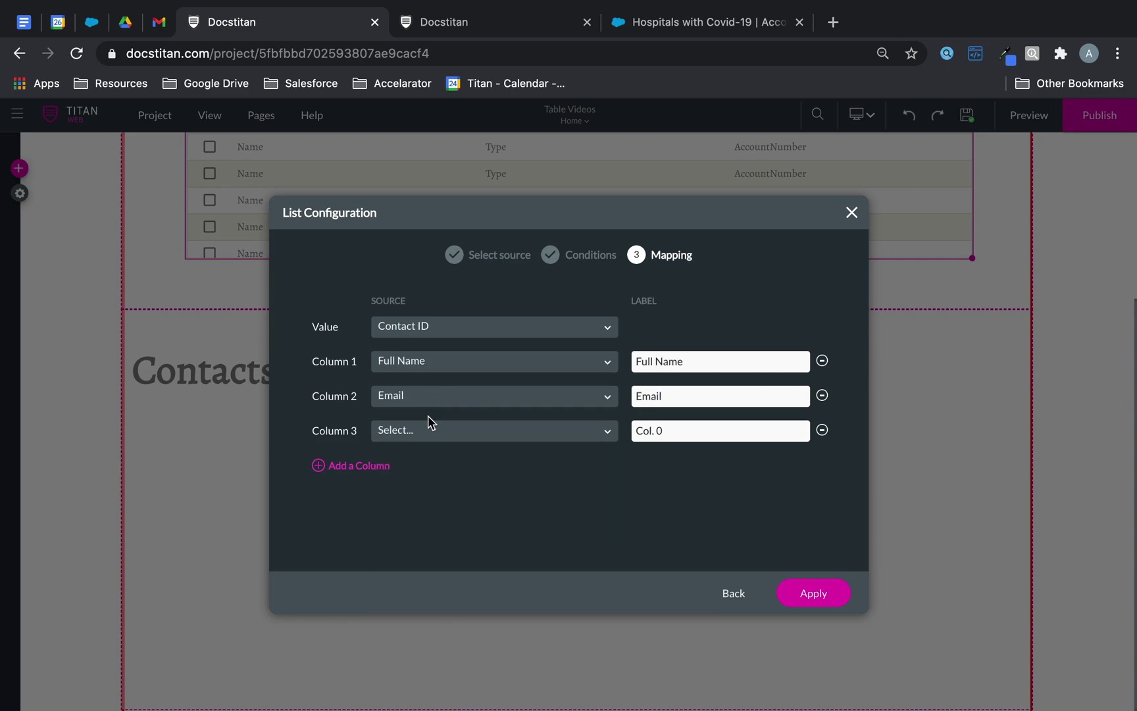
- Map the third column to Account ID with a reference to the Account object's Account Name, and apply the list configuration
{"action": "left_click", "coordinate": [424, 434]}
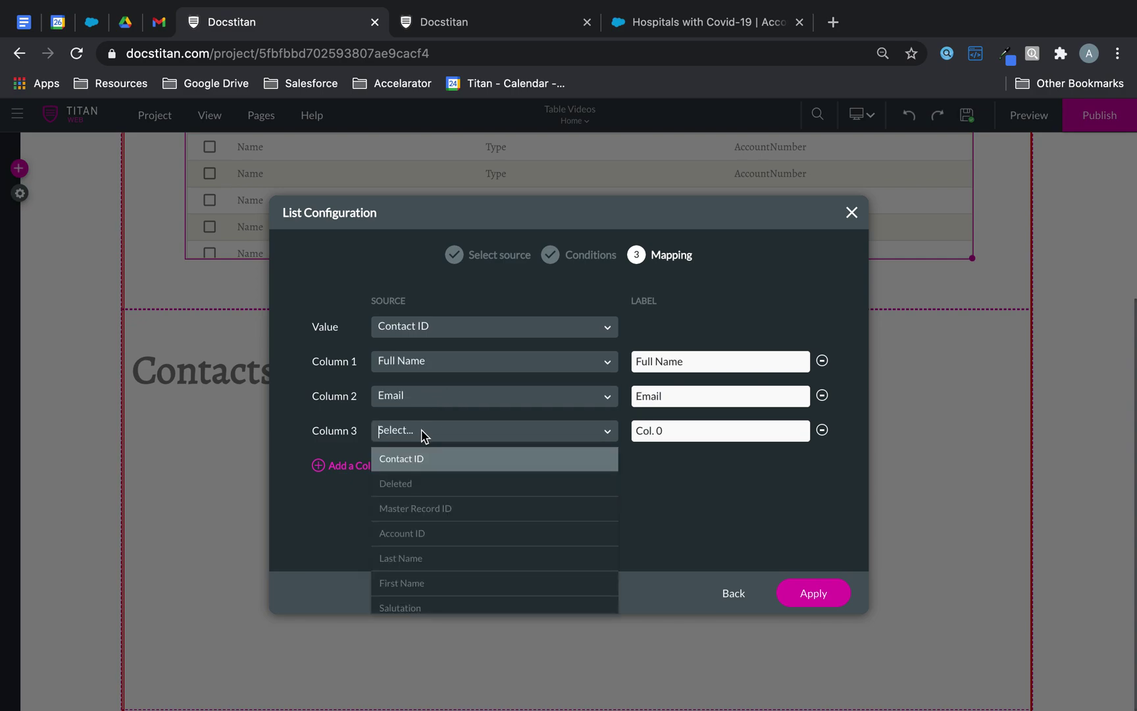
{"action": "left_click", "coordinate": [426, 541]}
{"action": "left_click", "coordinate": [555, 437]}
{"action": "left_click", "coordinate": [589, 397]}
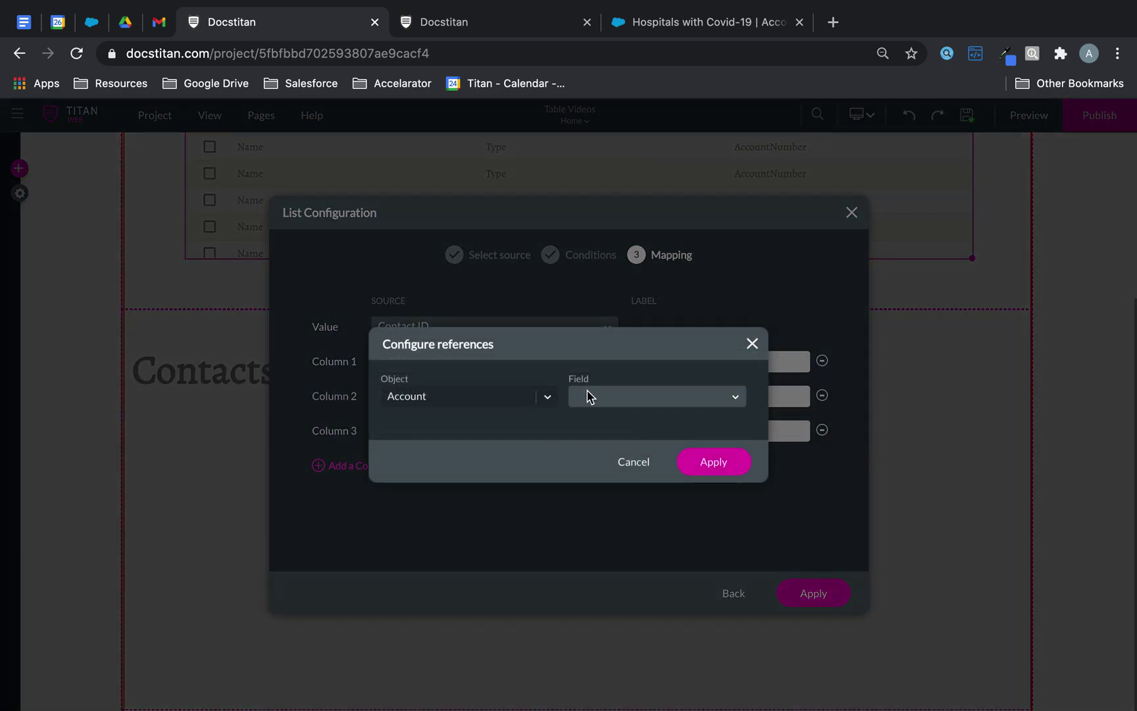
{"action": "type", "text": "na"}
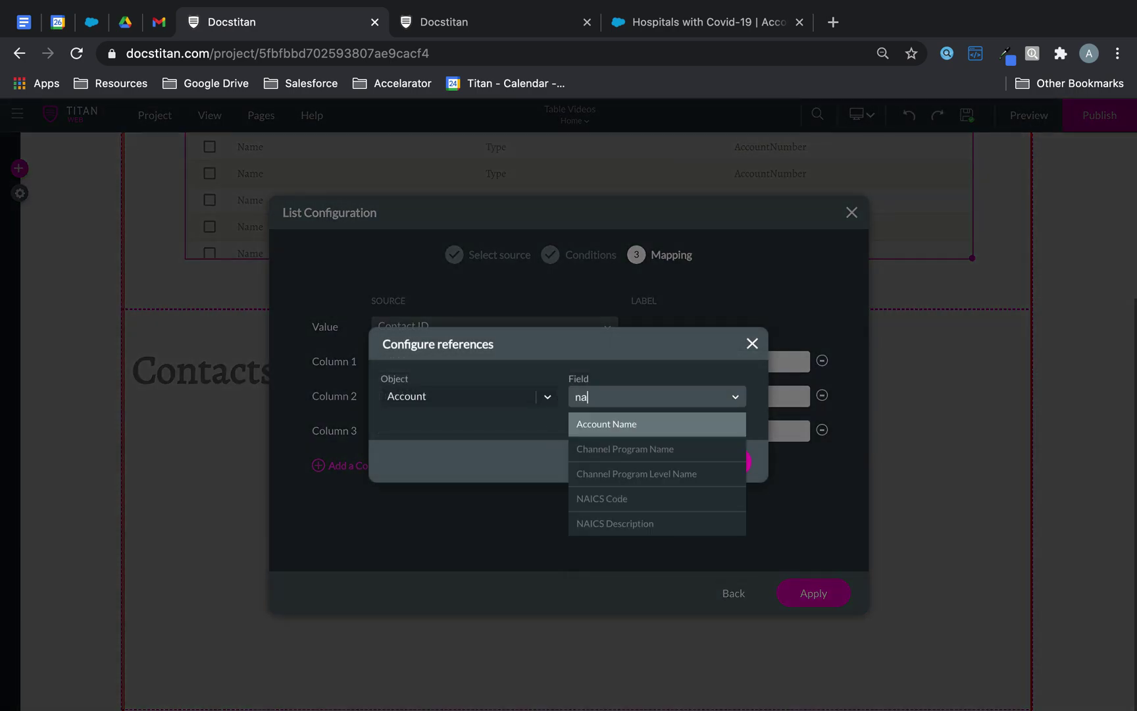
{"action": "left_click", "coordinate": [645, 424]}
{"action": "left_click", "coordinate": [716, 461]}
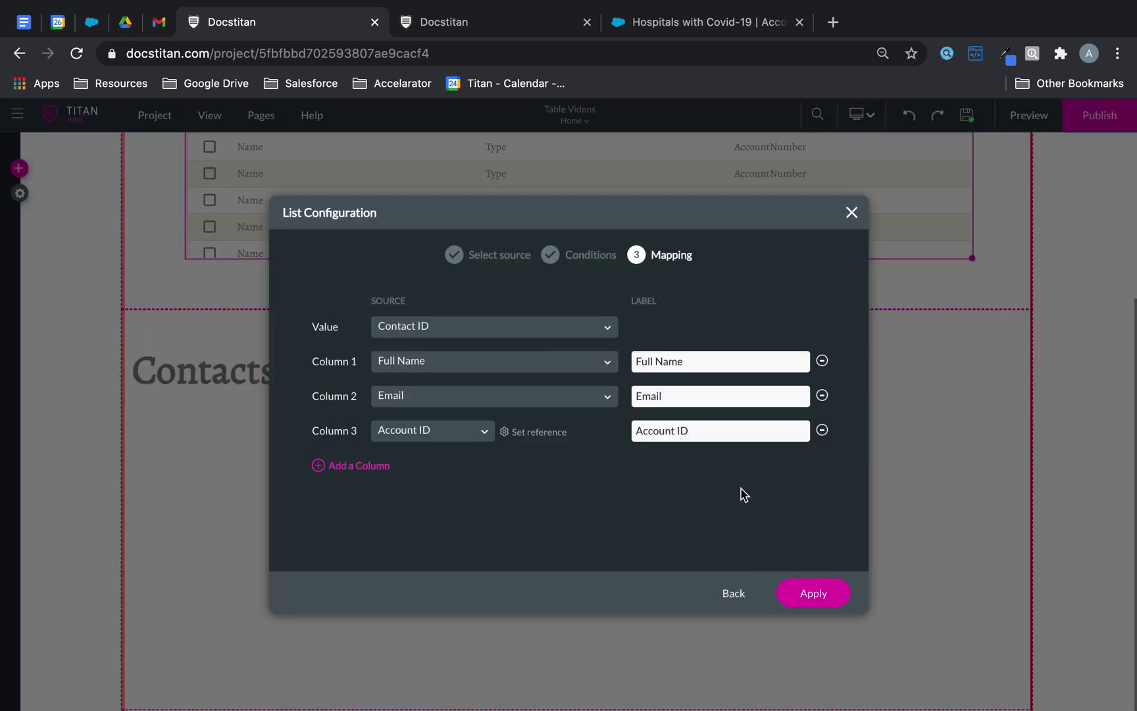
{"action": "left_click", "coordinate": [822, 596]}
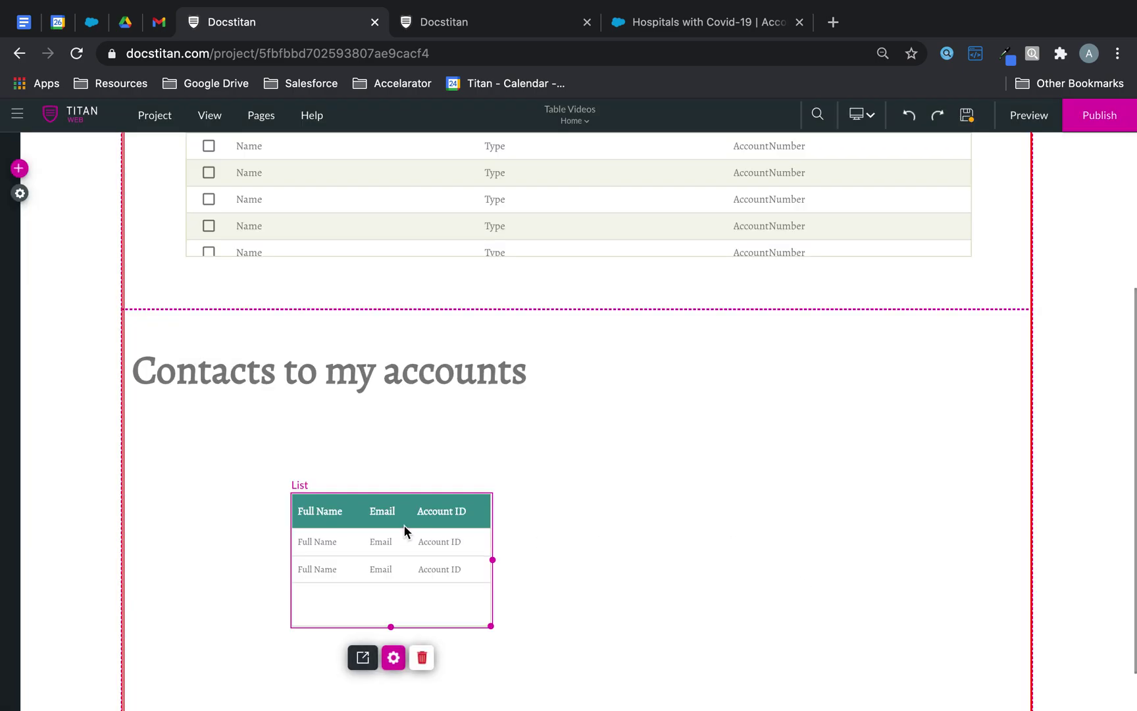
- Move the contacts list directly under the Contacts to my accounts heading and enlarge it to about the accounts table's width
{"action": "left_click_drag", "start_coordinate": [404, 525], "coordinate": [300, 448]}
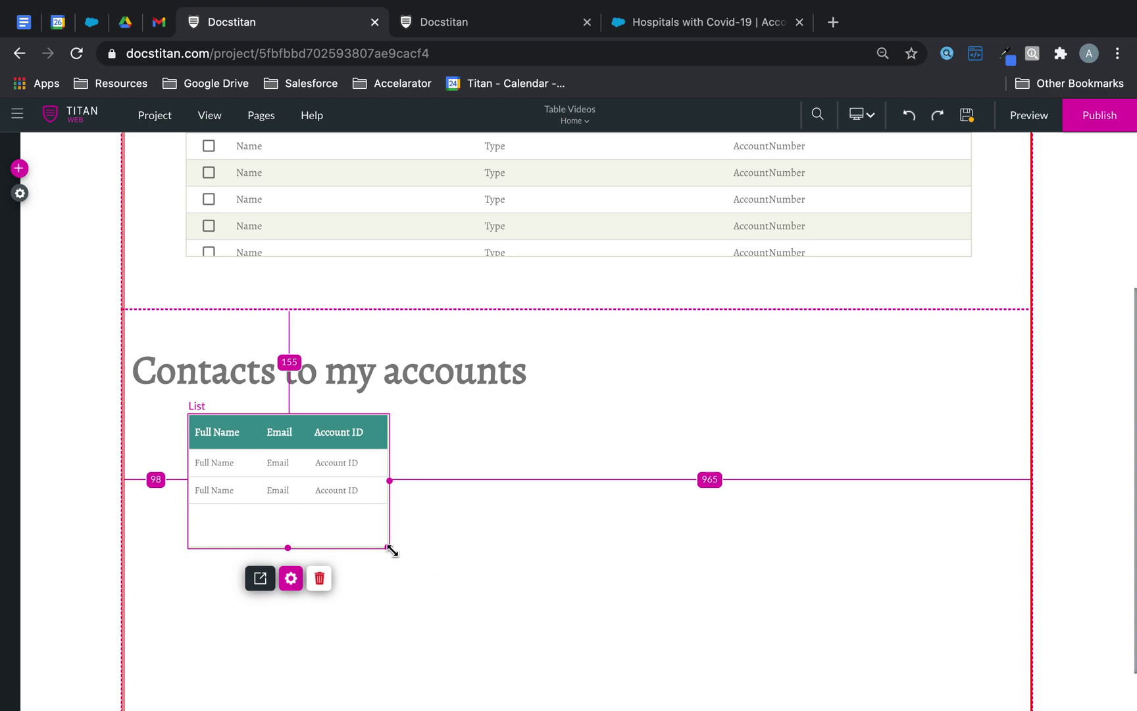
{"action": "left_click_drag", "start_coordinate": [391, 550], "coordinate": [972, 676]}
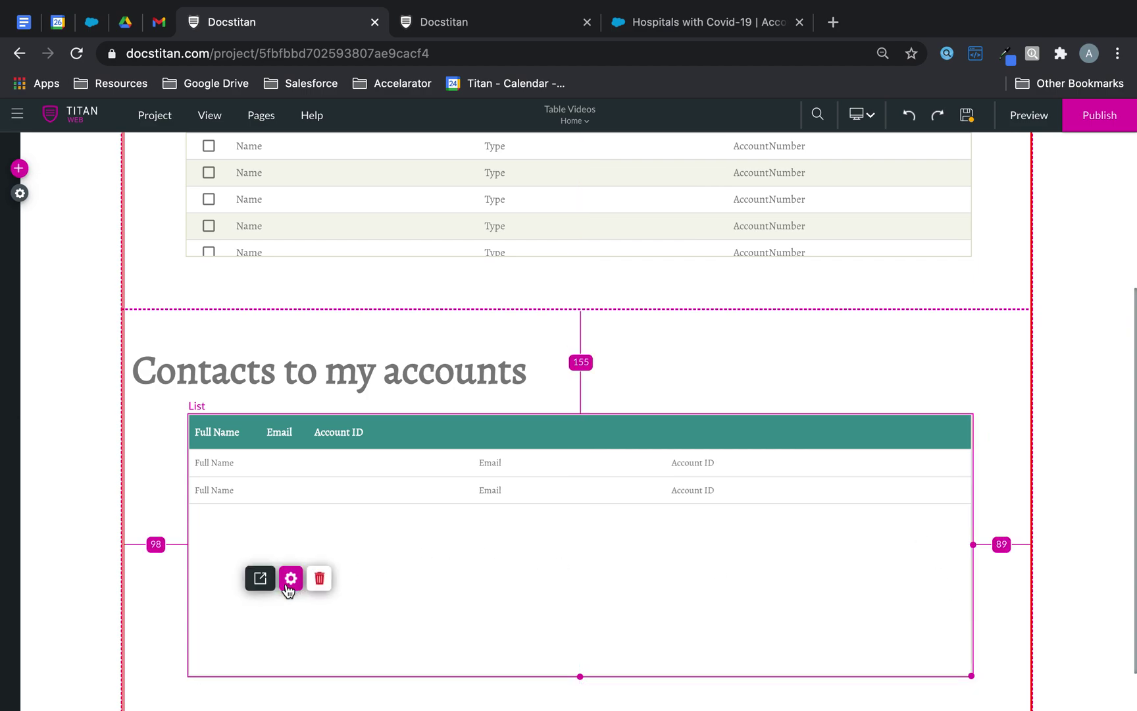
- Set the pull trigger of the contacts list's Salesforce Contact integration to Auto Trigger and close the list settings
{"action": "left_click", "coordinate": [290, 579]}
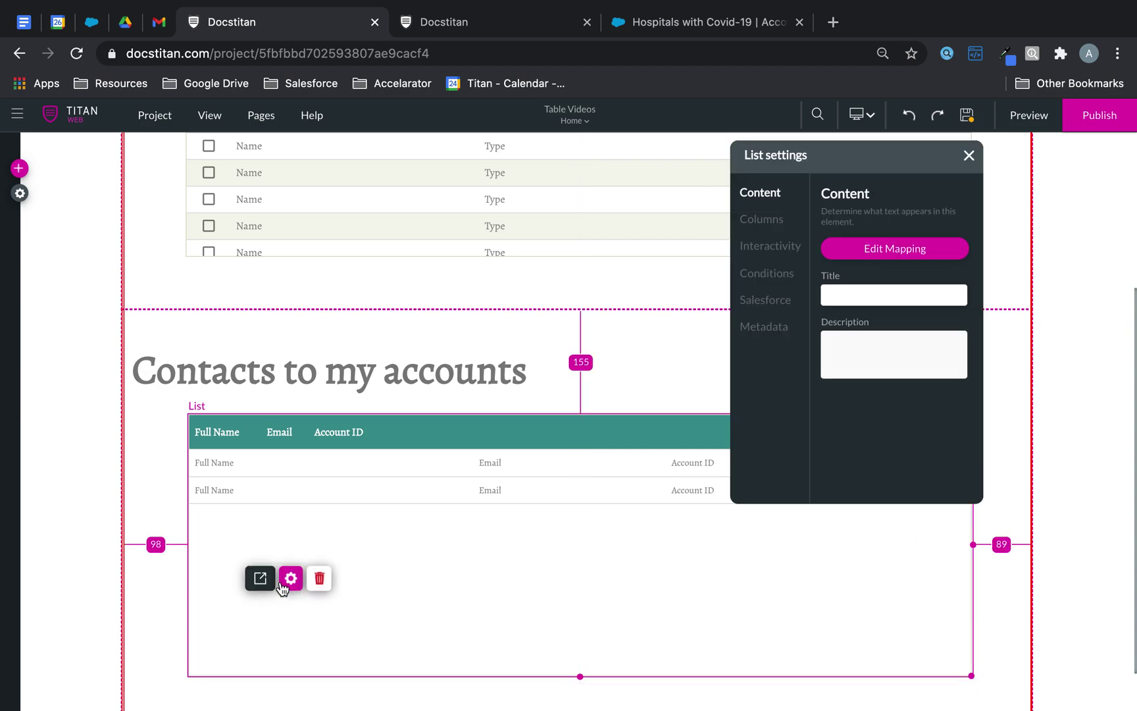
{"action": "left_click", "coordinate": [777, 227]}
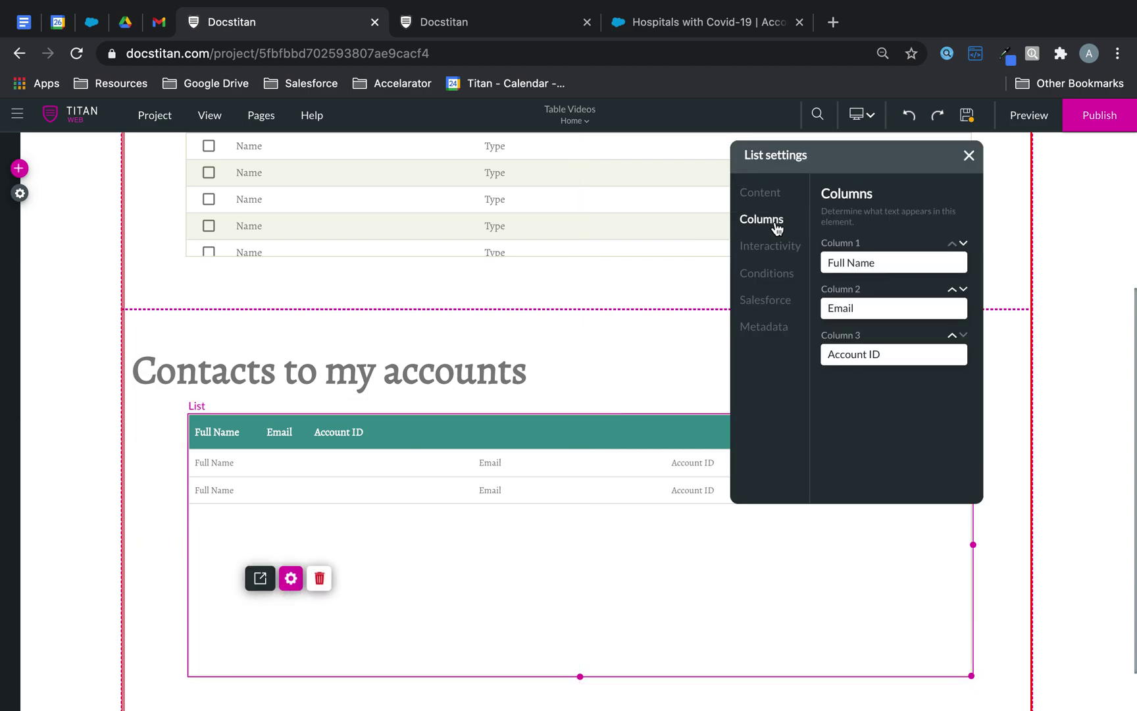
{"action": "left_click", "coordinate": [776, 258]}
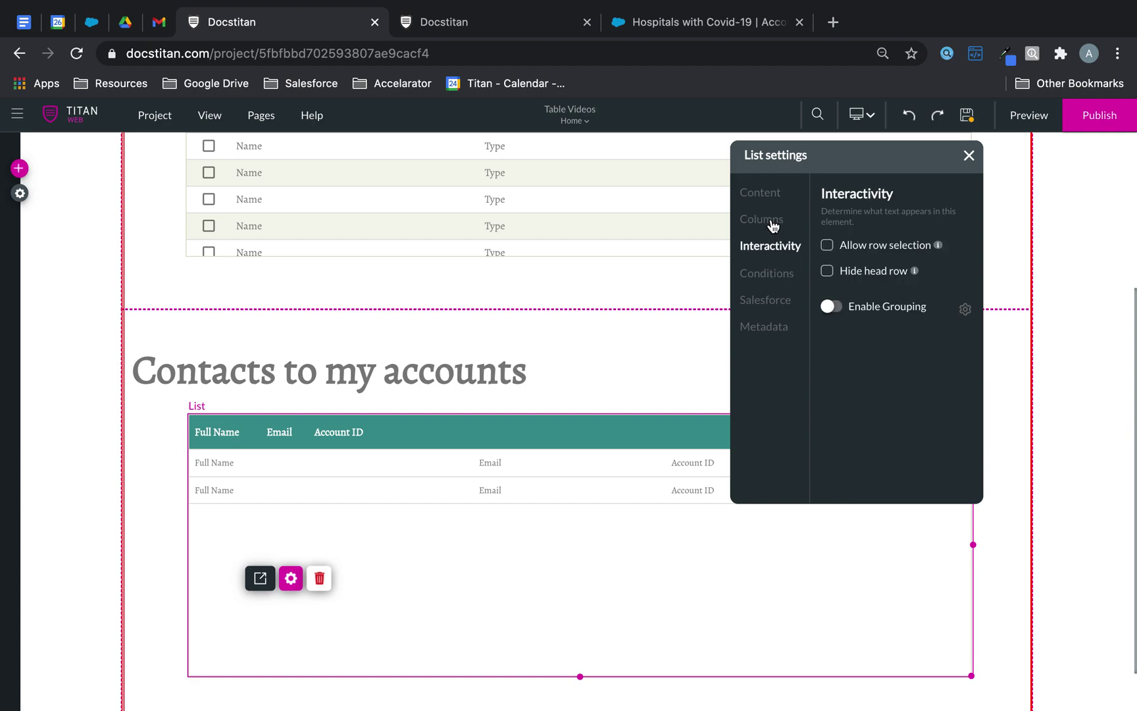
{"action": "left_click", "coordinate": [772, 226]}
{"action": "left_click", "coordinate": [768, 275]}
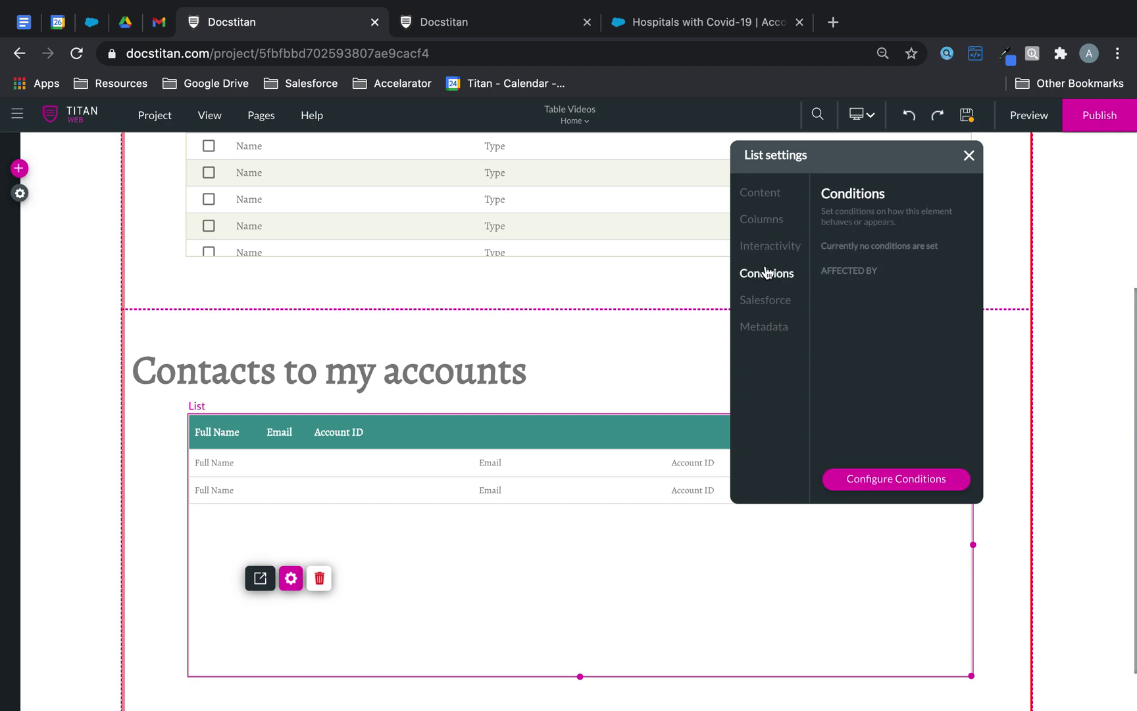
{"action": "left_click", "coordinate": [769, 300]}
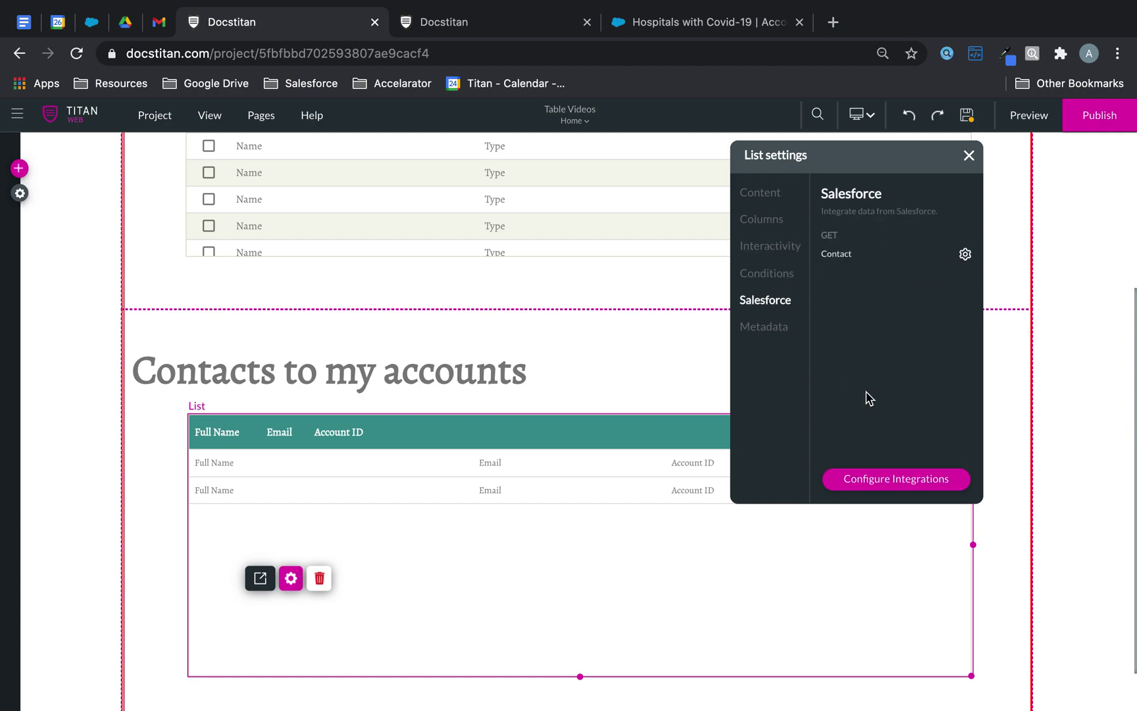
{"action": "left_click", "coordinate": [966, 256]}
{"action": "left_click", "coordinate": [367, 330]}
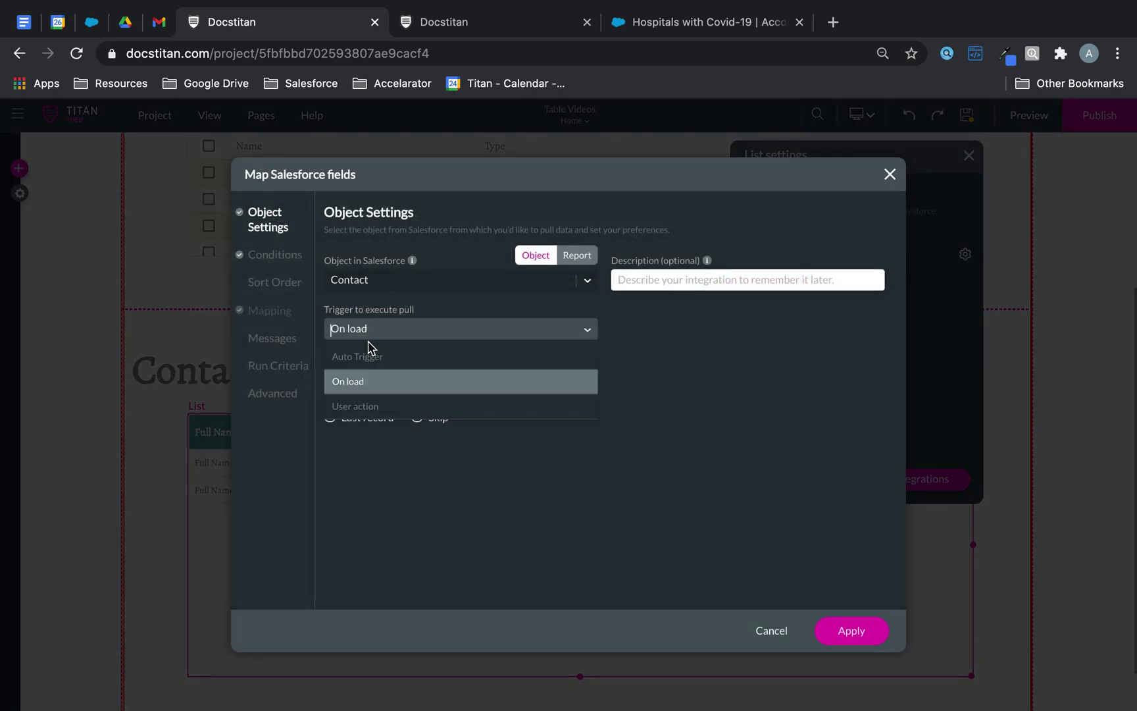
{"action": "left_click", "coordinate": [376, 360]}
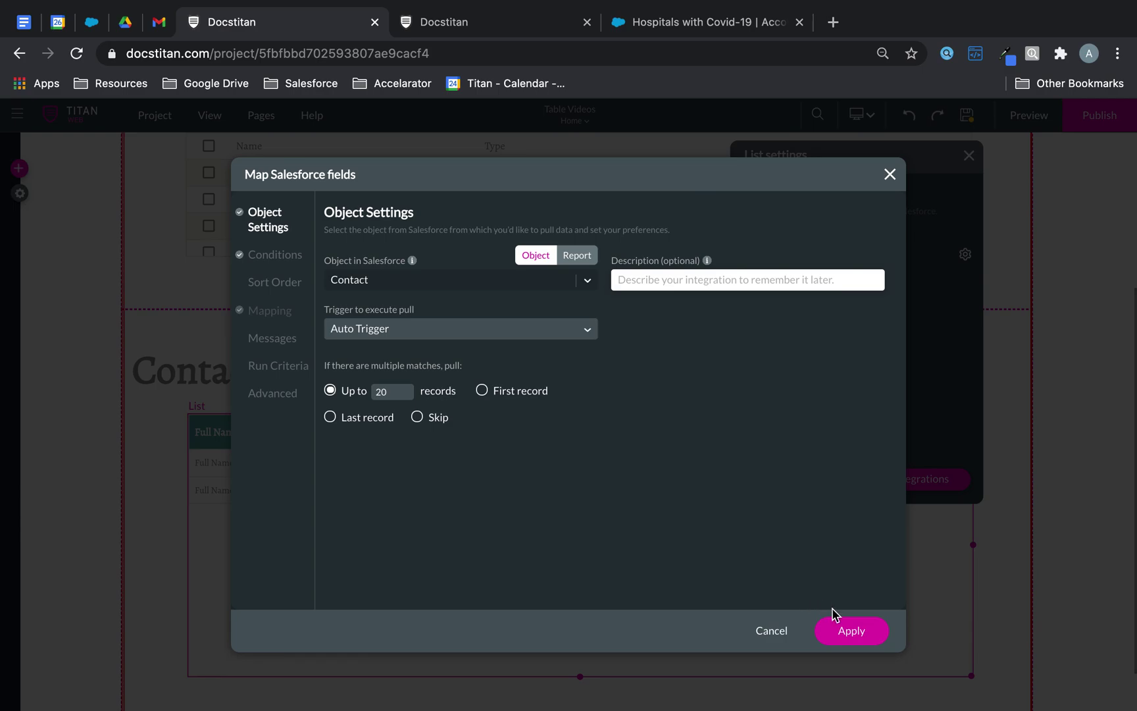
{"action": "left_click", "coordinate": [849, 629]}
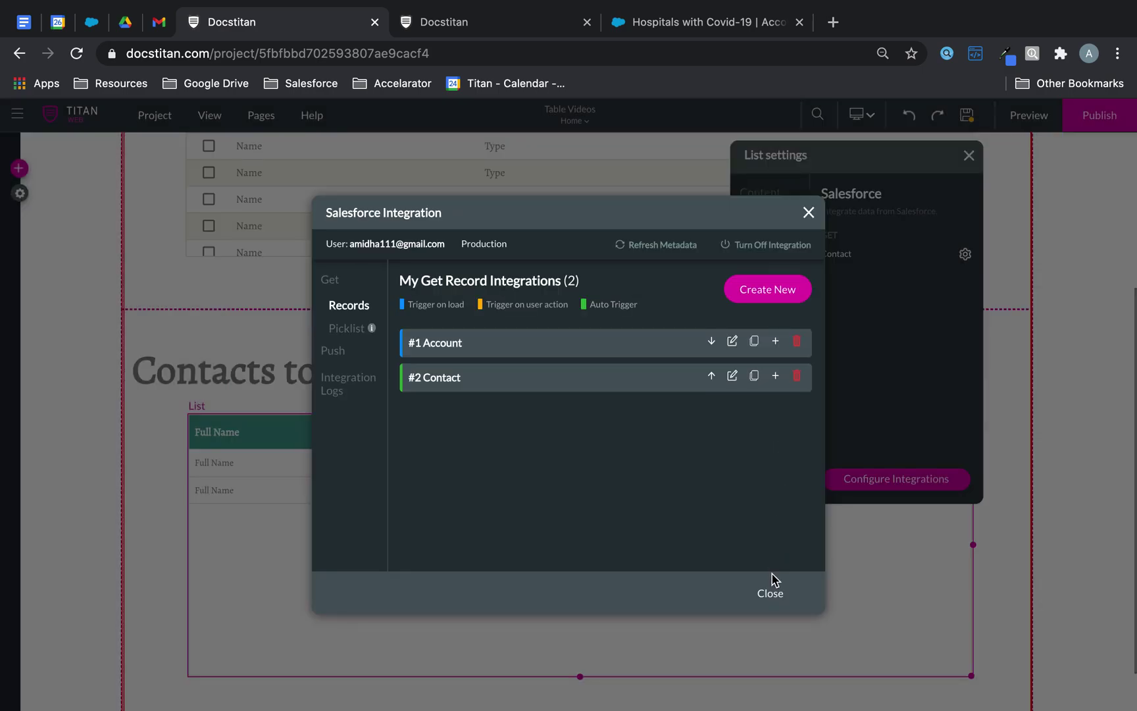
{"action": "left_click", "coordinate": [771, 593]}
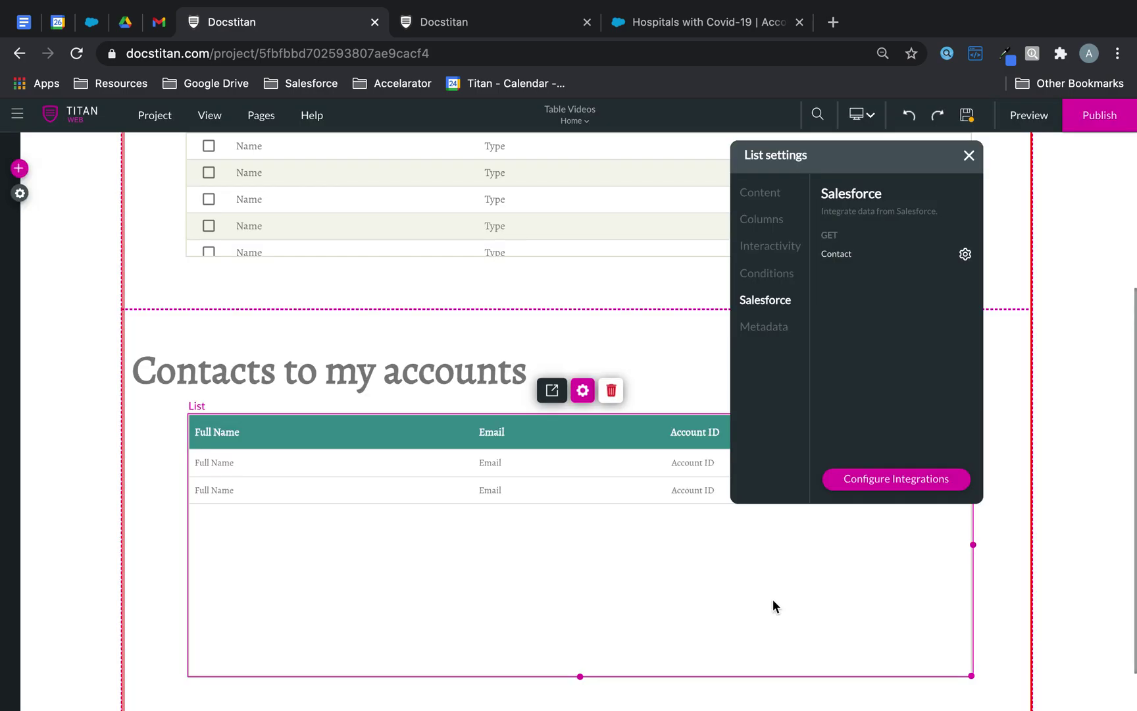
{"action": "left_click", "coordinate": [968, 157]}
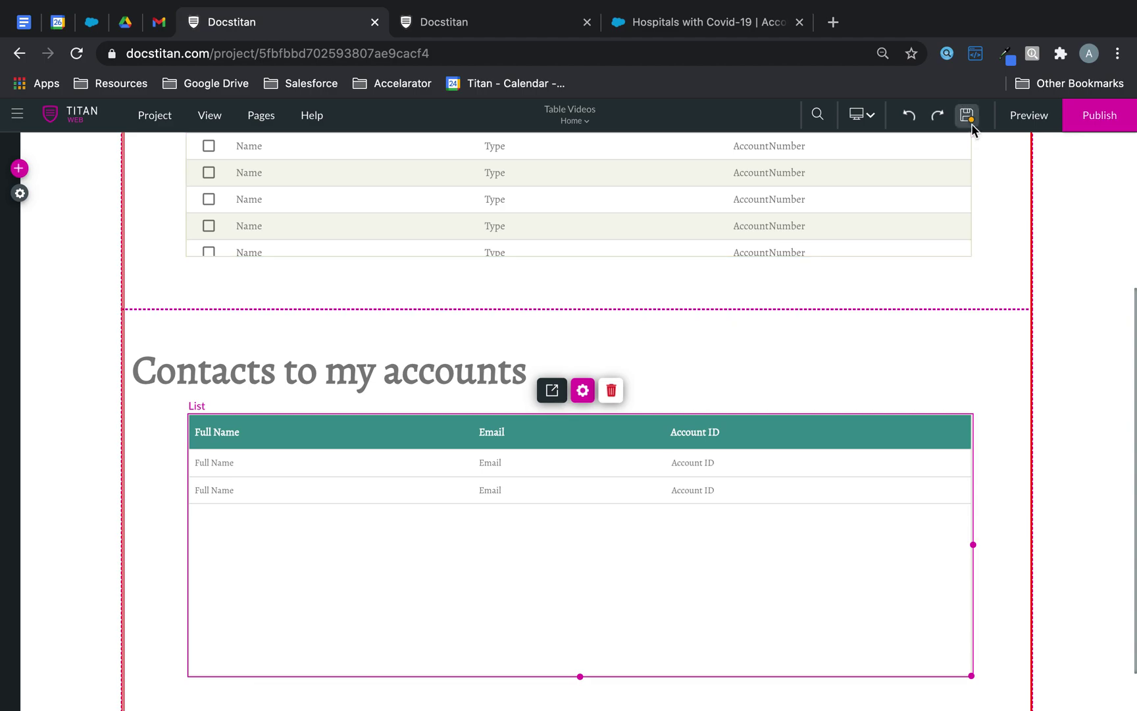
- Switch to the live page, reload it, select Australia Hospital and check its contacts in the second table
{"action": "left_click", "coordinate": [487, 22]}
{"action": "left_click", "coordinate": [76, 53]}
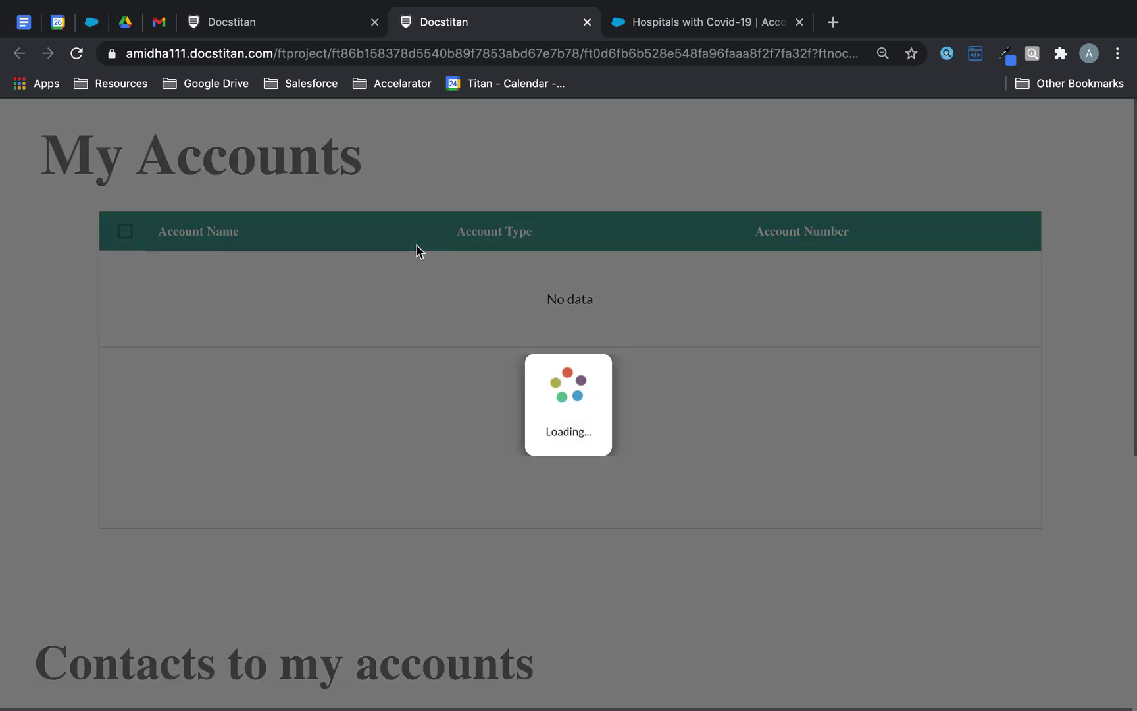
{"action": "scroll", "coordinate": [149, 286], "scroll_direction": "down", "scroll_amount": 3}
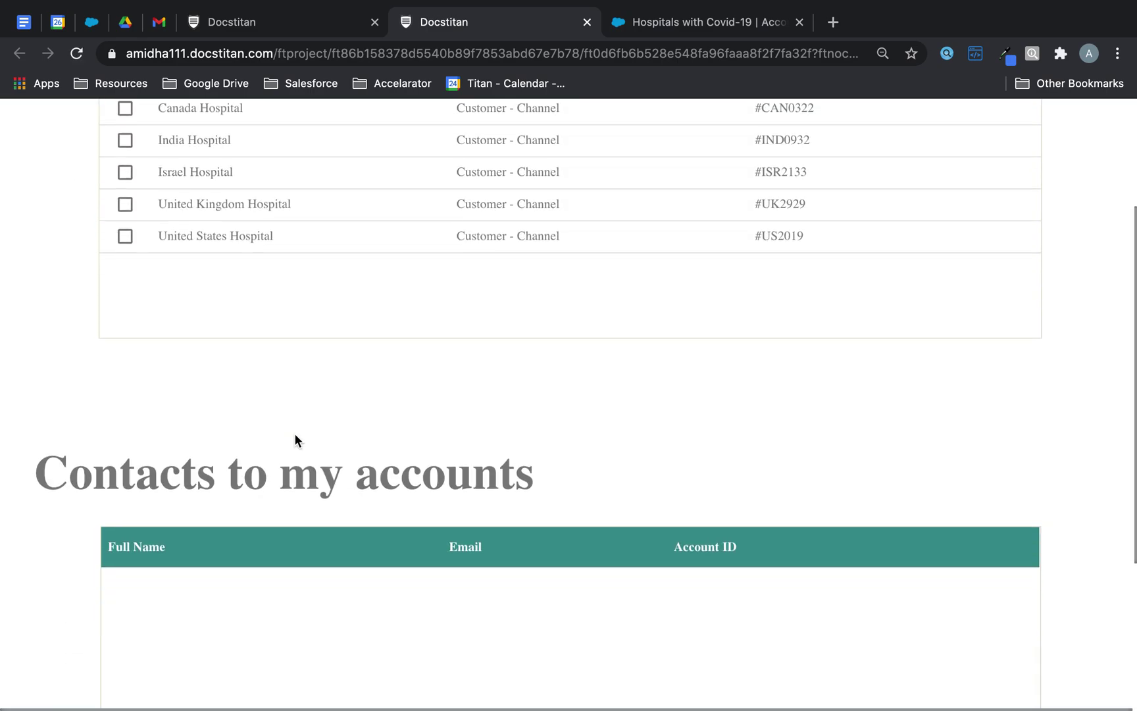
{"action": "scroll", "coordinate": [297, 439], "scroll_direction": "up", "scroll_amount": 2}
{"action": "left_click", "coordinate": [125, 215]}
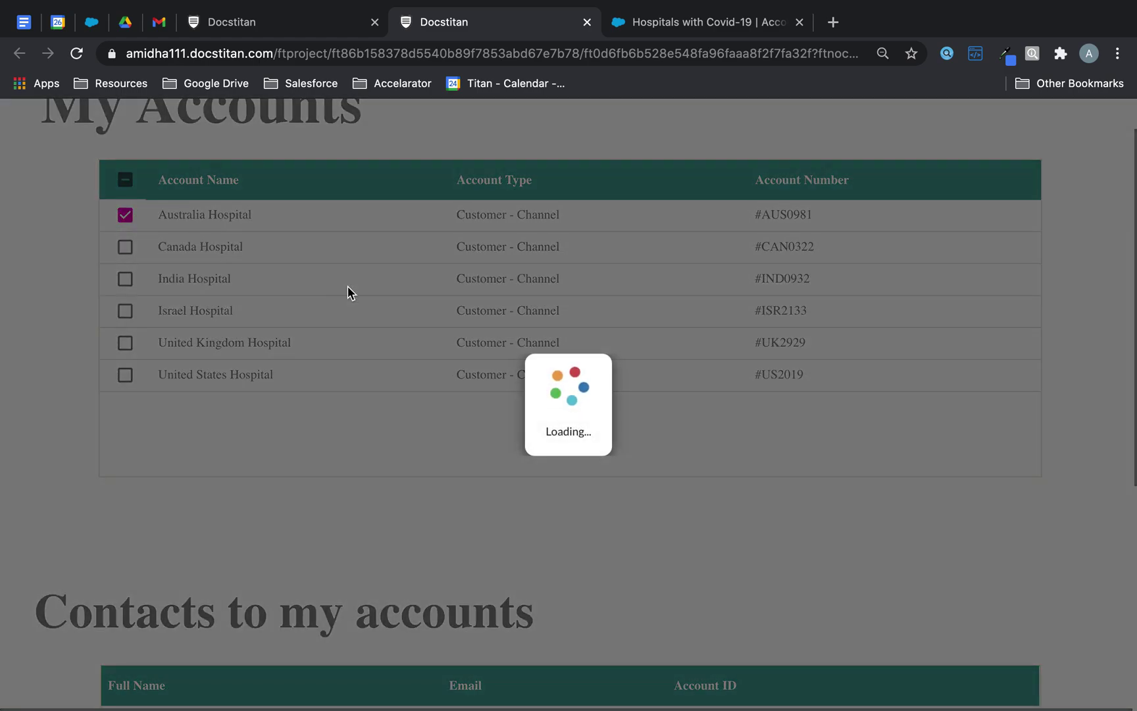
{"action": "scroll", "coordinate": [347, 292], "scroll_direction": "down", "scroll_amount": 4}
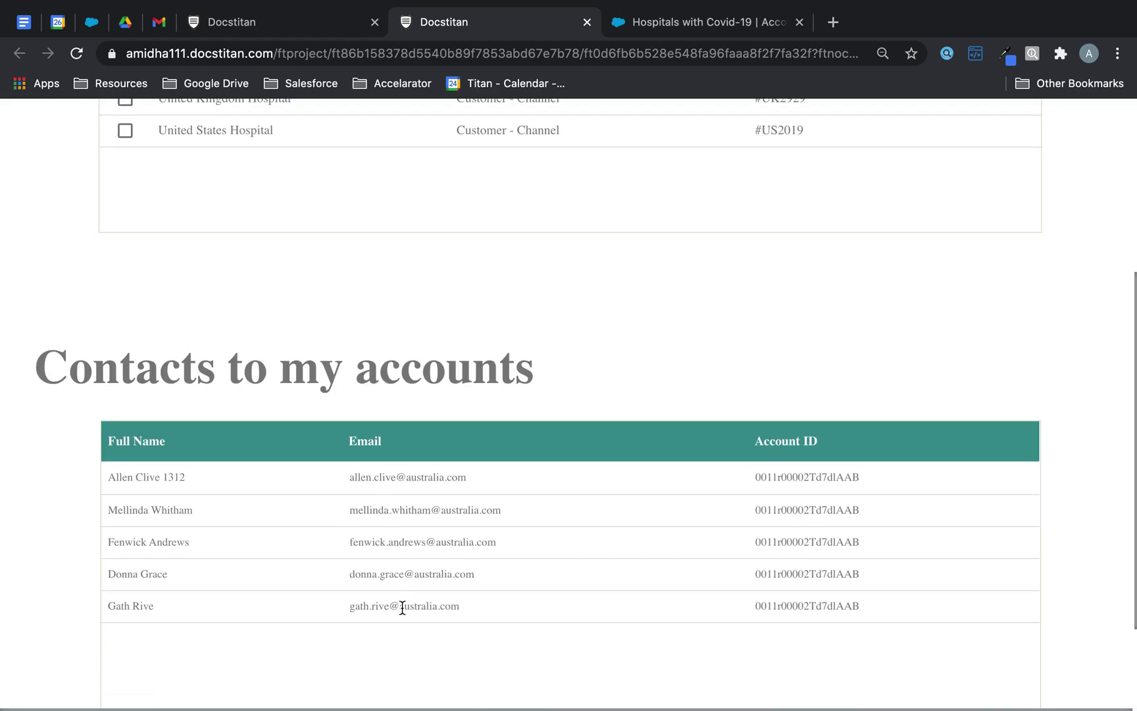
{"action": "scroll", "coordinate": [385, 567], "scroll_direction": "down", "scroll_amount": 3}
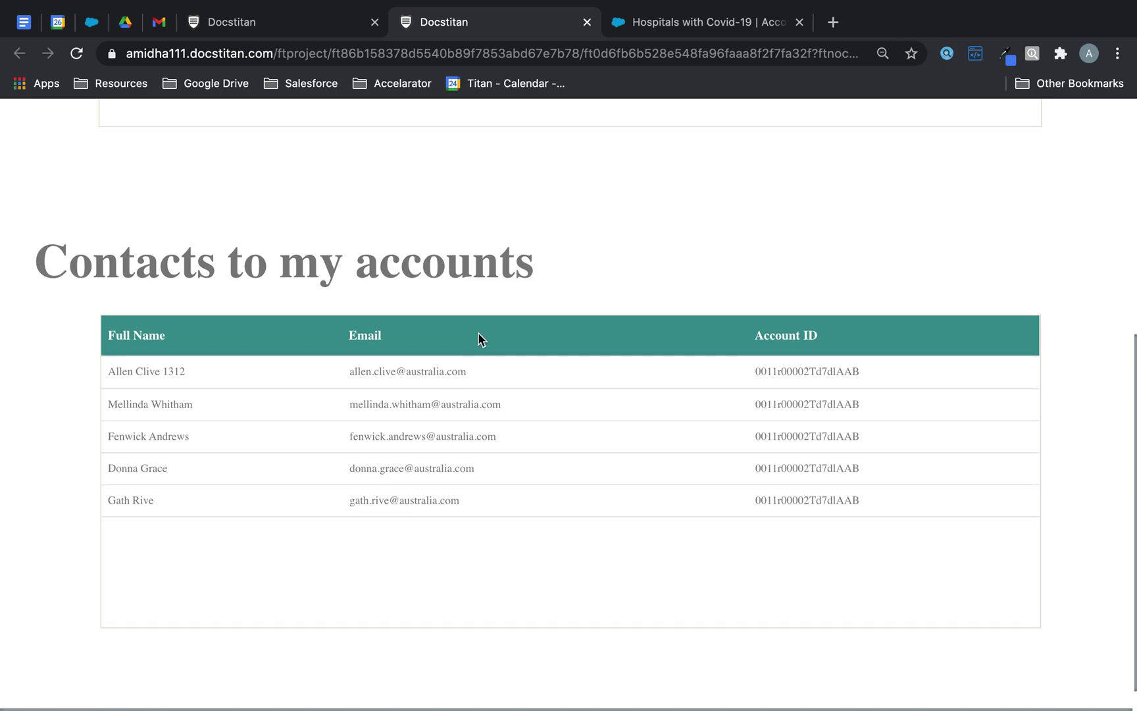
- Add Canada Hospital to the account selection and look through the updated contacts table
{"action": "scroll", "coordinate": [478, 332], "scroll_direction": "up", "scroll_amount": 10}
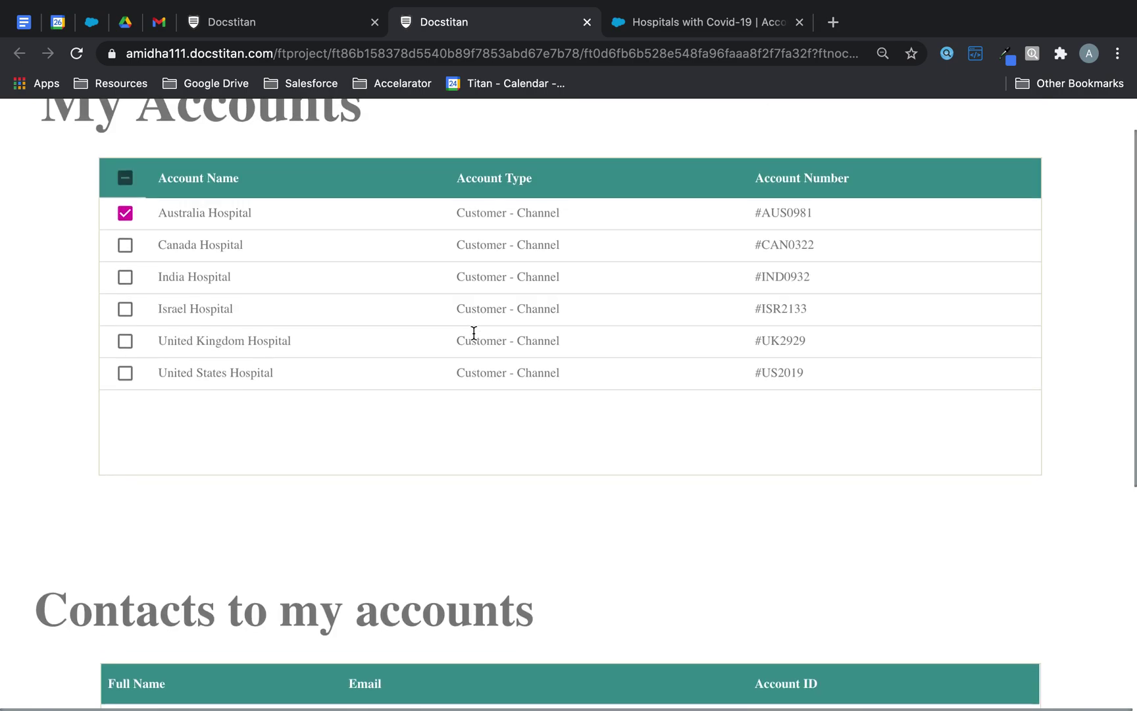
{"action": "left_click", "coordinate": [124, 246]}
{"action": "scroll", "coordinate": [369, 302], "scroll_direction": "down", "scroll_amount": 10}
{"action": "scroll", "coordinate": [479, 396], "scroll_direction": "down", "scroll_amount": 3}
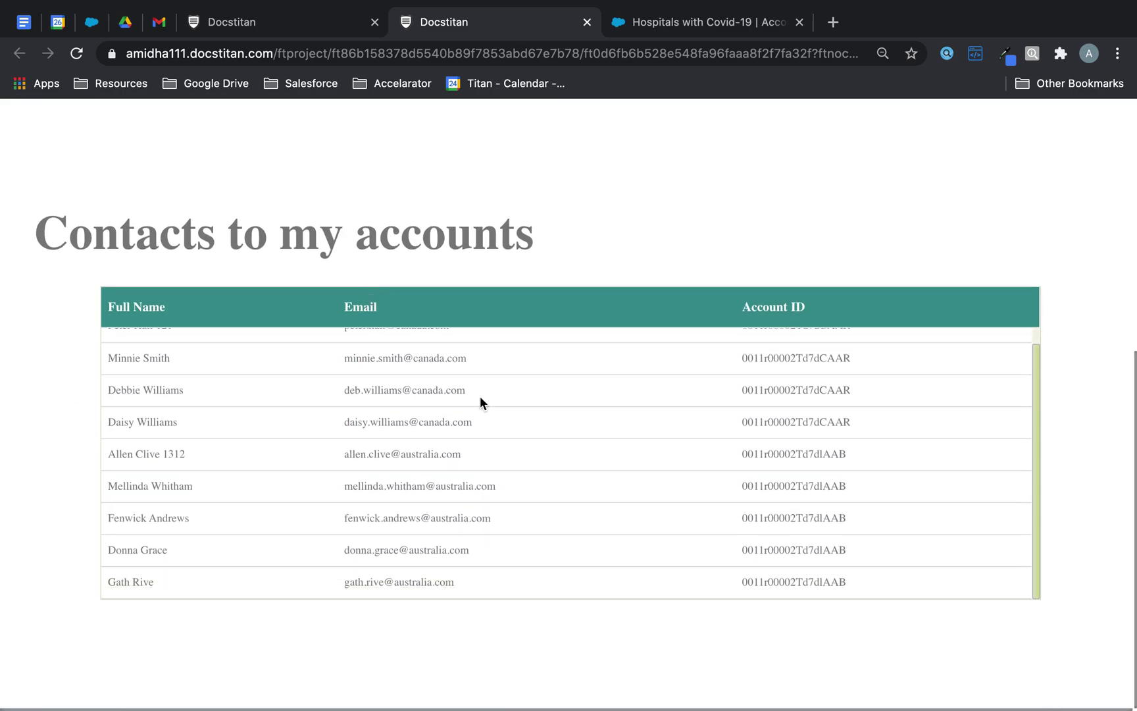
{"action": "scroll", "coordinate": [540, 459], "scroll_direction": "down", "scroll_amount": 1}
{"action": "scroll", "coordinate": [540, 459], "scroll_direction": "up", "scroll_amount": 1}
{"action": "scroll", "coordinate": [540, 458], "scroll_direction": "down", "scroll_amount": 1}
{"action": "scroll", "coordinate": [540, 459], "scroll_direction": "up", "scroll_amount": 1}
- Add India Hospital to the account selection and check the contacts listed below
{"action": "scroll", "coordinate": [571, 303], "scroll_direction": "up", "scroll_amount": 7}
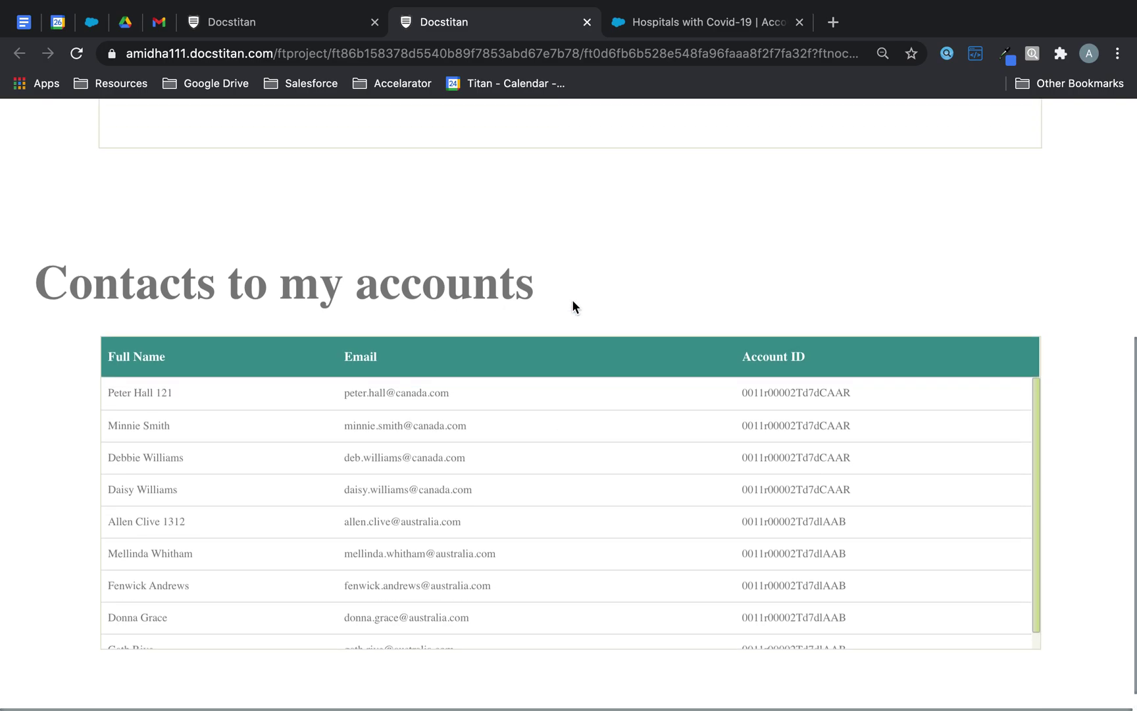
{"action": "left_click", "coordinate": [125, 332]}
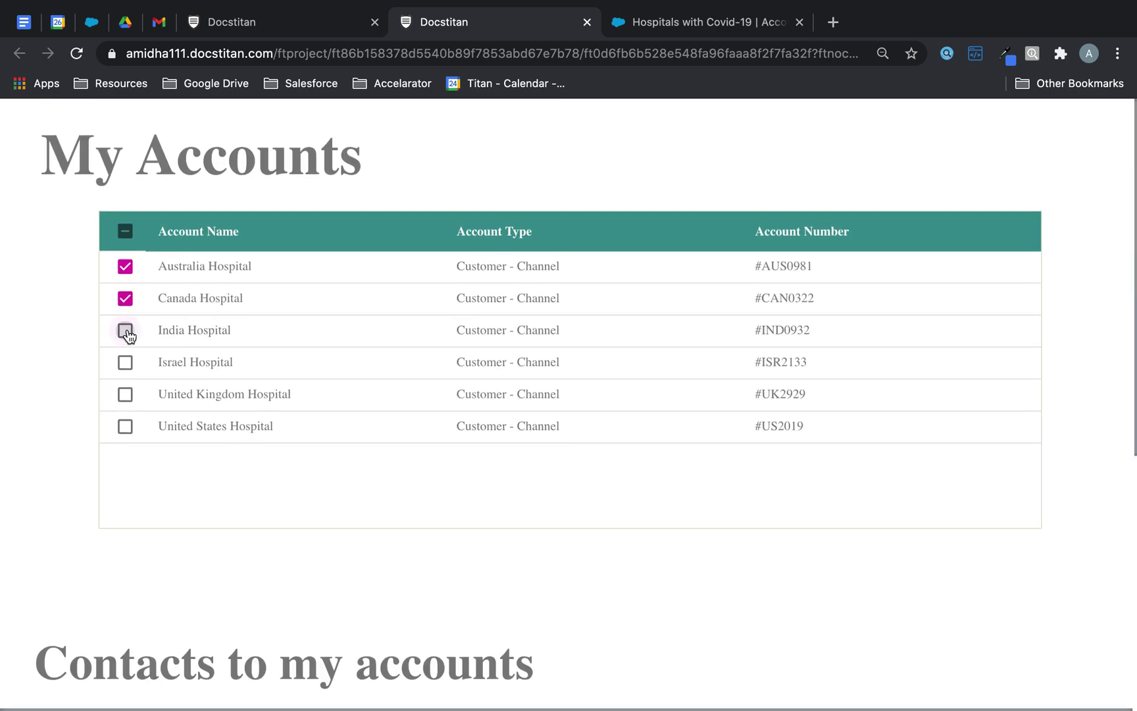
{"action": "scroll", "coordinate": [528, 467], "scroll_direction": "down", "scroll_amount": 3}
{"action": "scroll", "coordinate": [527, 467], "scroll_direction": "down", "scroll_amount": 5}
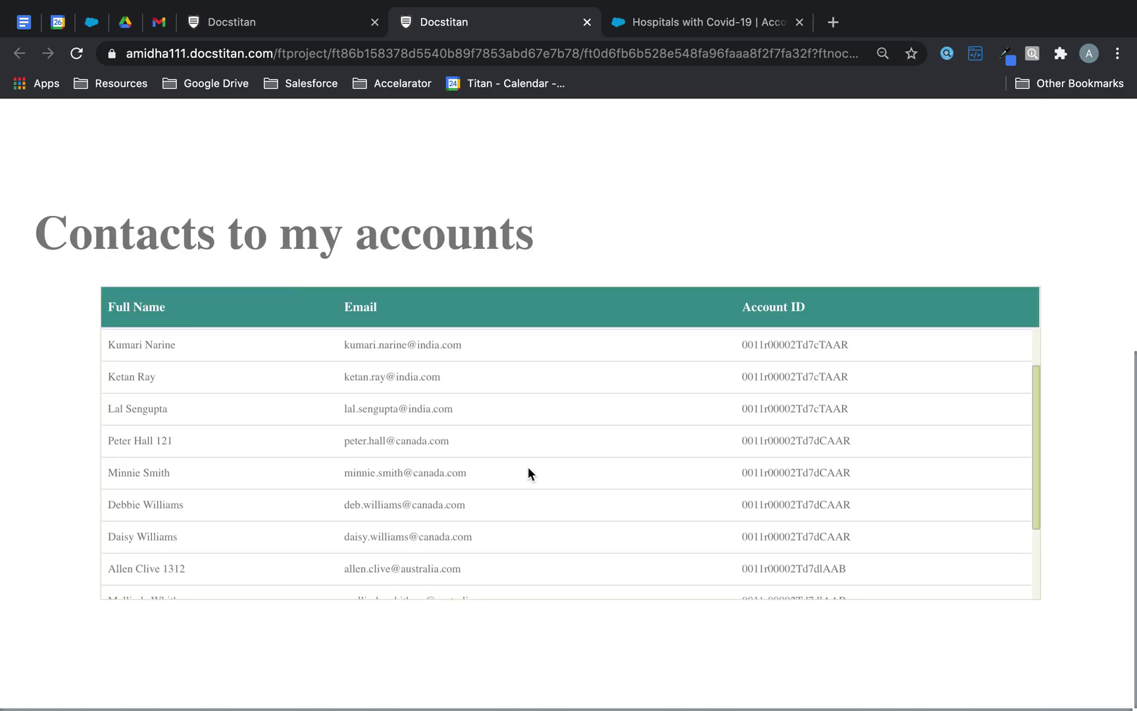
- Select the Israel, United Kingdom and United States hospitals as well and look through the complete contacts table
{"action": "scroll", "coordinate": [528, 471], "scroll_direction": "up", "scroll_amount": 3}
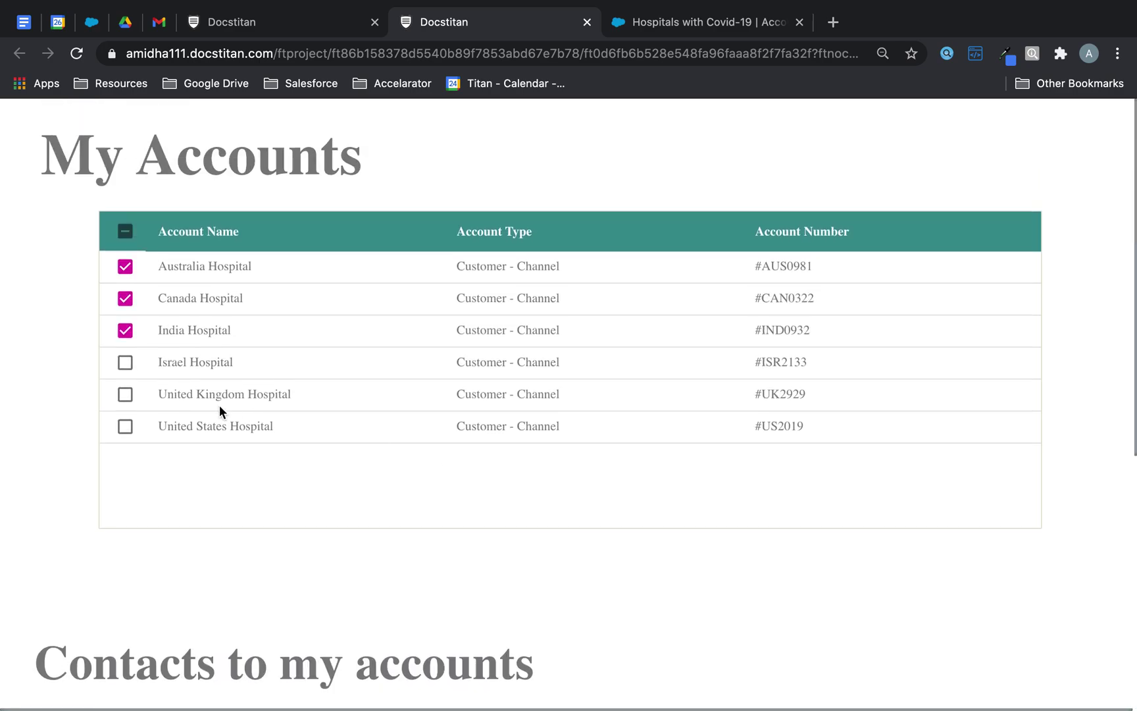
{"action": "left_click", "coordinate": [126, 369]}
{"action": "left_click", "coordinate": [125, 395]}
{"action": "left_click", "coordinate": [125, 429]}
{"action": "scroll", "coordinate": [550, 508], "scroll_direction": "down", "scroll_amount": 6}
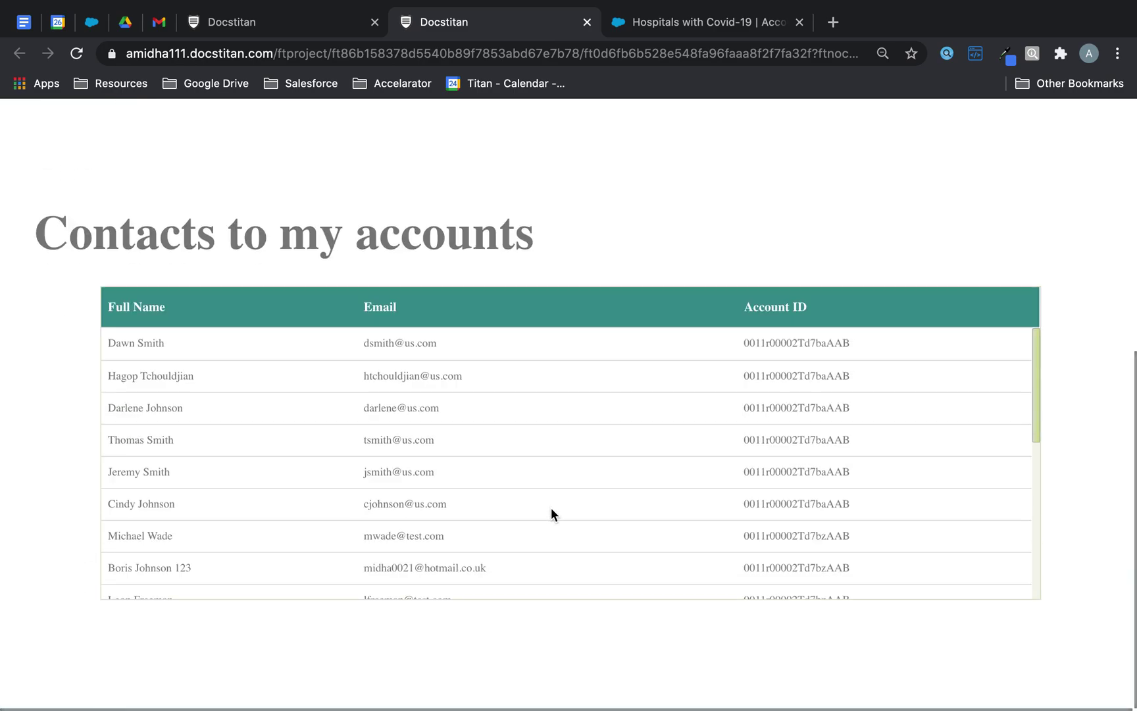
{"action": "scroll", "coordinate": [551, 507], "scroll_direction": "down", "scroll_amount": 10}
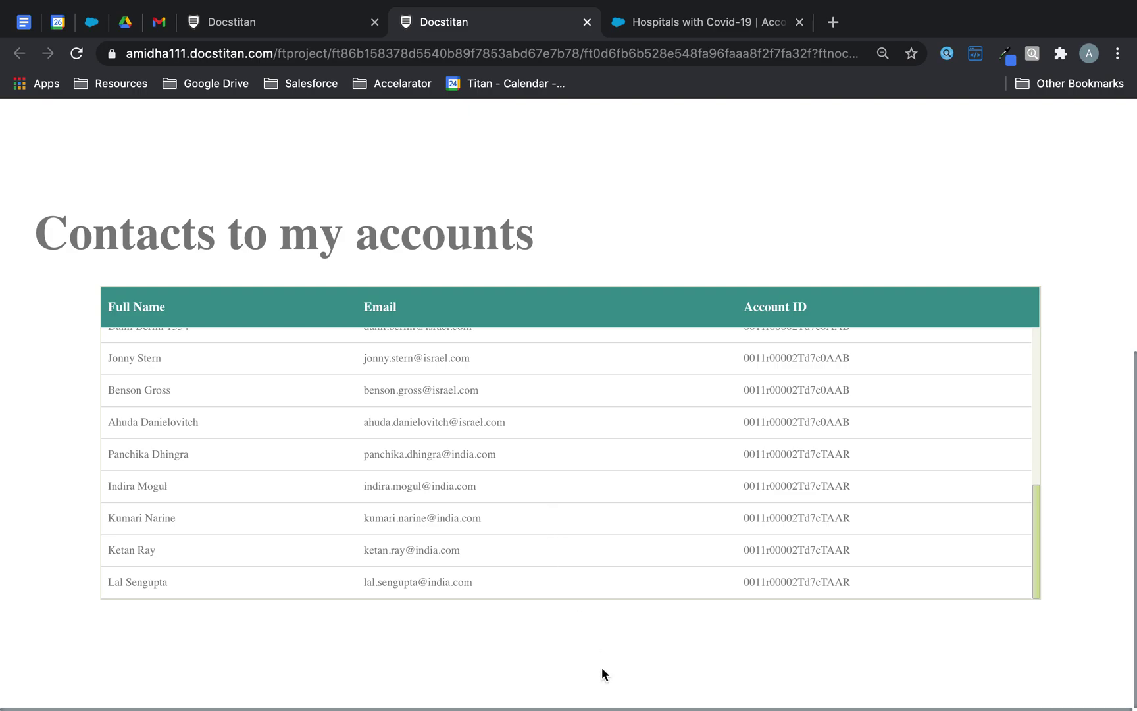
{"action": "scroll", "coordinate": [634, 484], "scroll_direction": "up", "scroll_amount": 10}
{"action": "scroll", "coordinate": [637, 463], "scroll_direction": "up", "scroll_amount": 6}
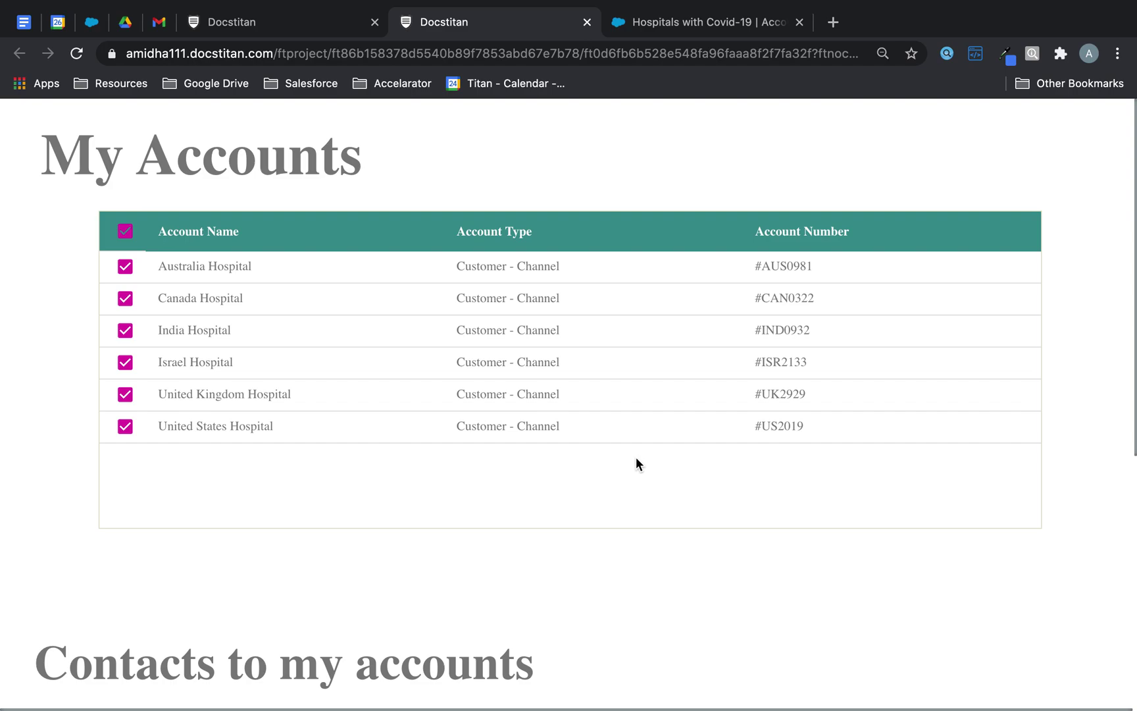
{"action": "scroll", "coordinate": [636, 463], "scroll_direction": "down", "scroll_amount": 6}
{"action": "scroll", "coordinate": [680, 148], "scroll_direction": "up", "scroll_amount": 6}
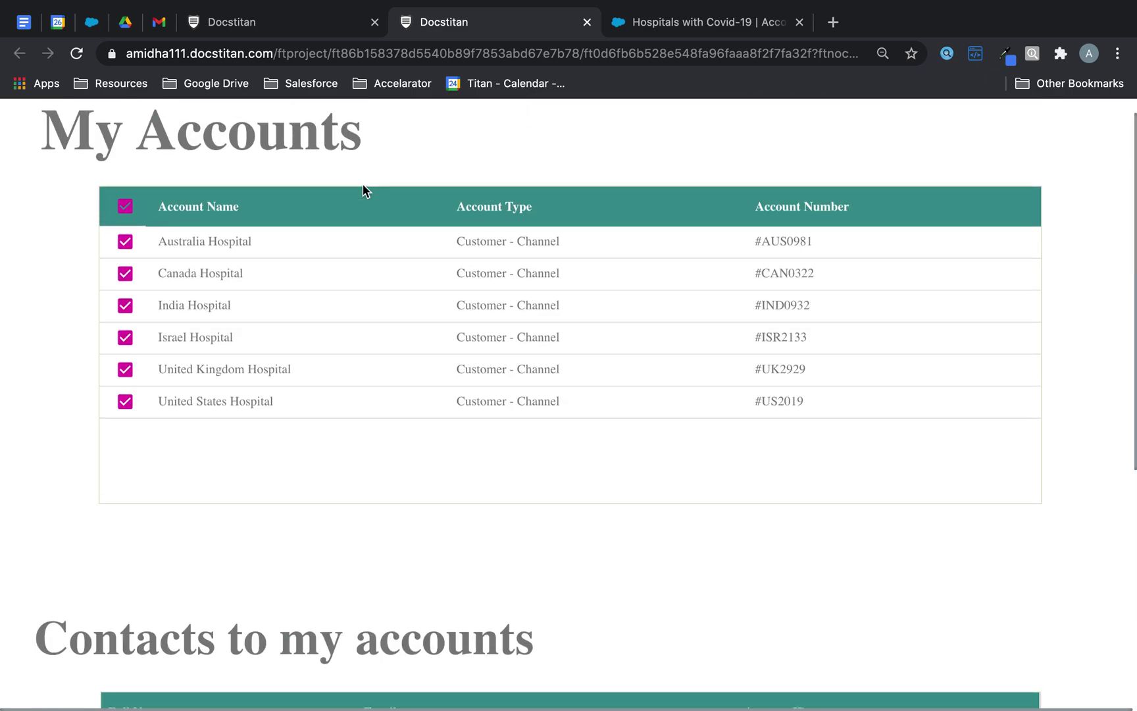
{"action": "mouse_move", "coordinate": [781, 2]}
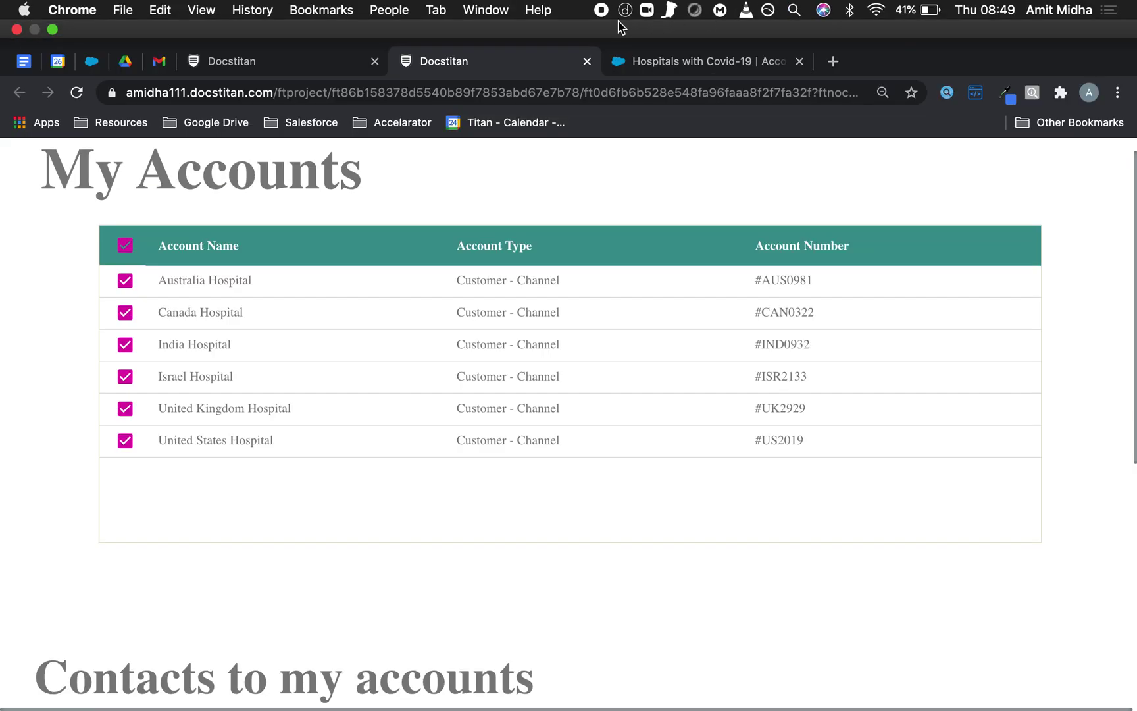